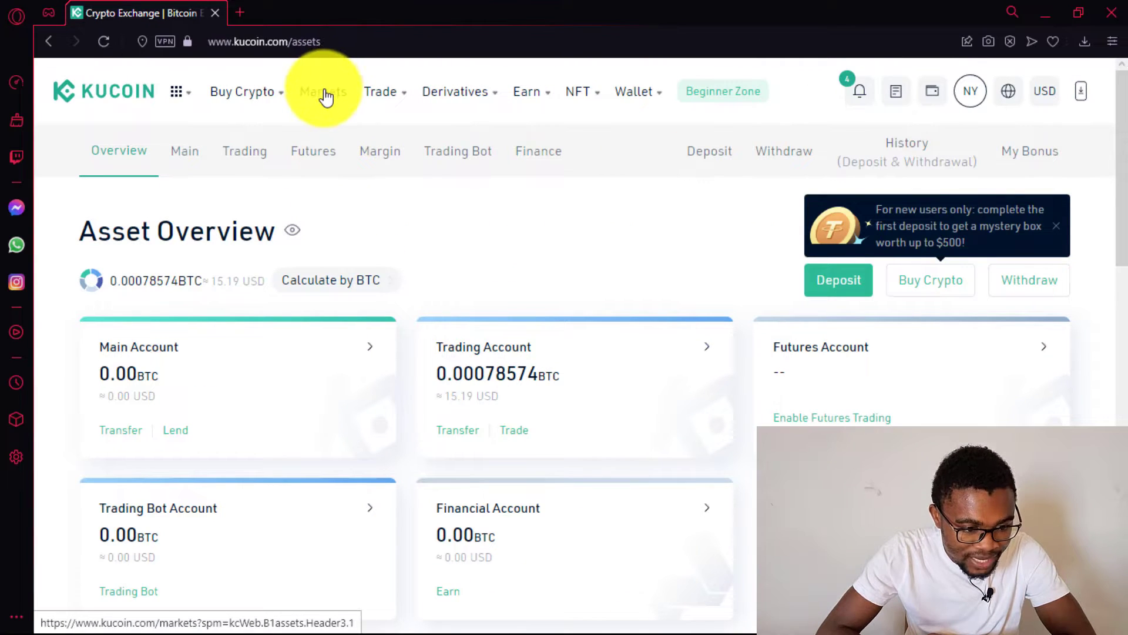
- Open the BTC/USDT spot trading page via Trade > Spot Trading
{"action": "mouse_move", "coordinate": [385, 101]}
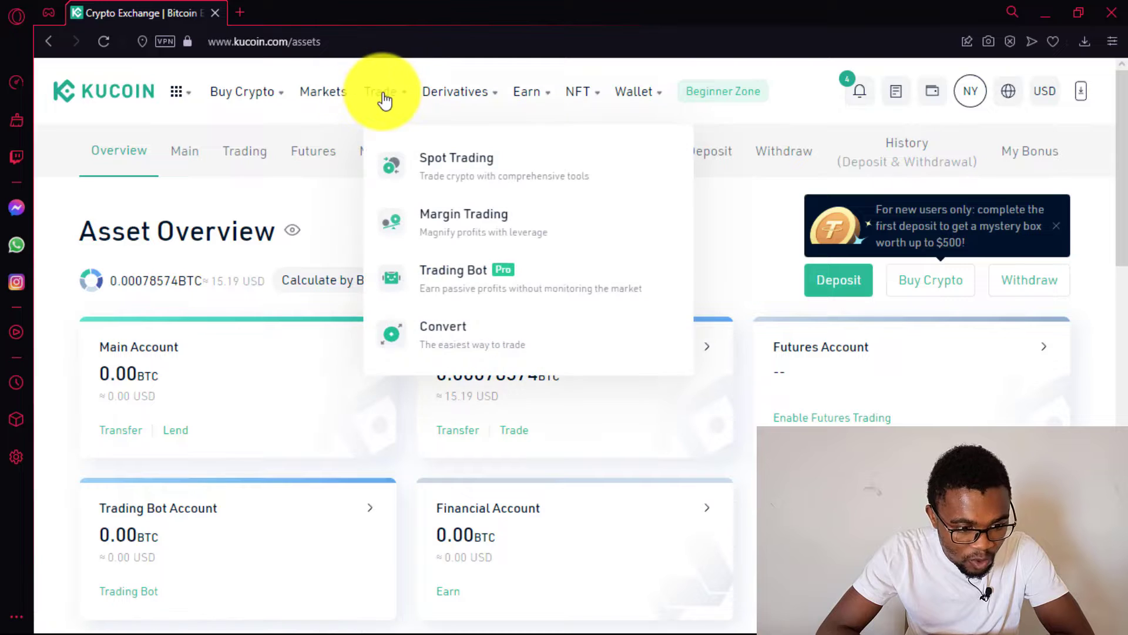
{"action": "left_click", "coordinate": [416, 172]}
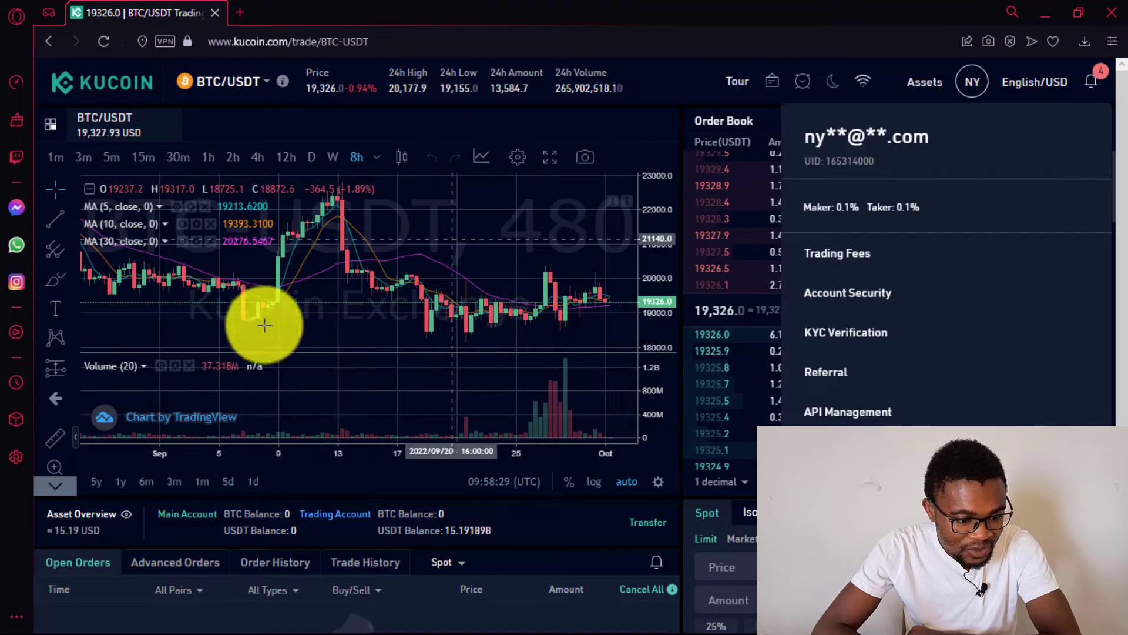
{"action": "scroll", "coordinate": [1125, 176], "scroll_direction": "down", "scroll_amount": 2}
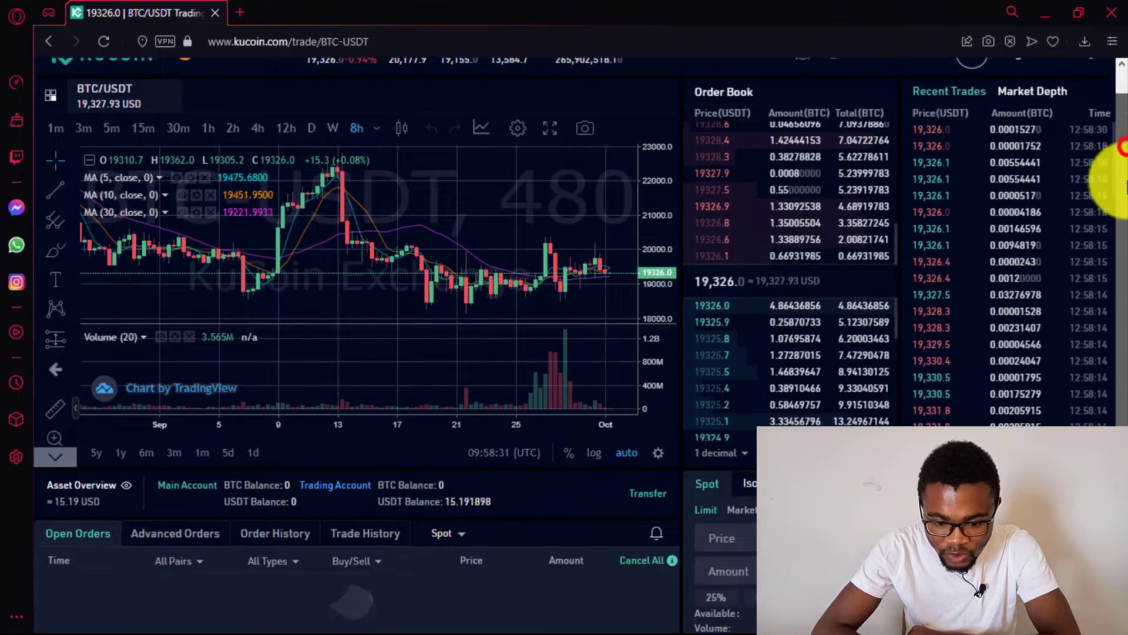
{"action": "scroll", "coordinate": [1125, 264], "scroll_direction": "up", "scroll_amount": 2}
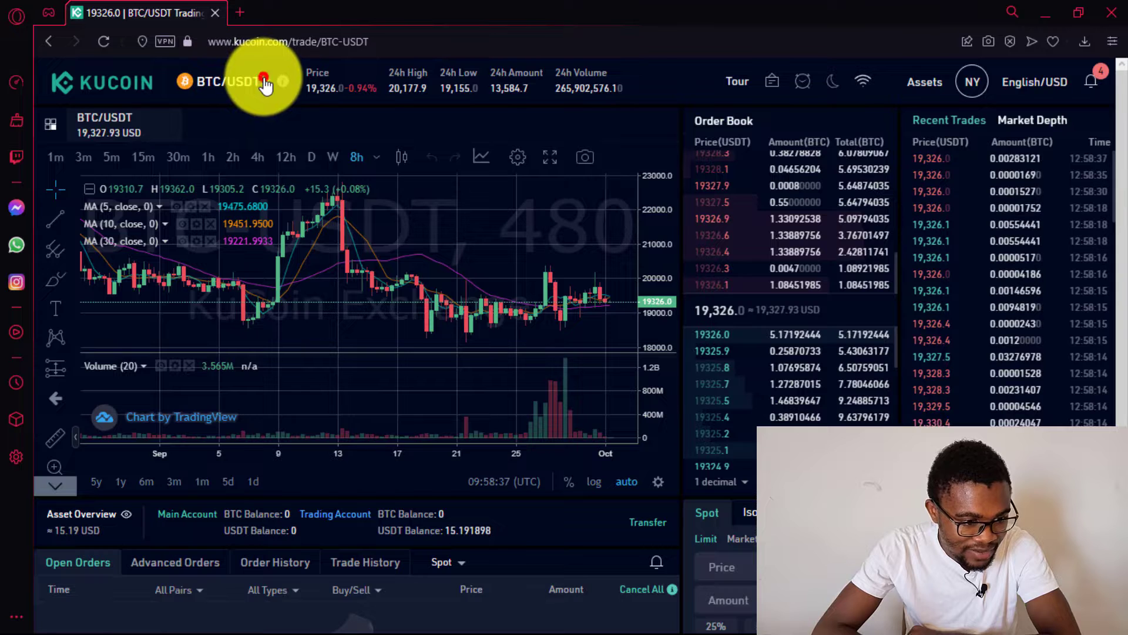
{"action": "left_click", "coordinate": [265, 82]}
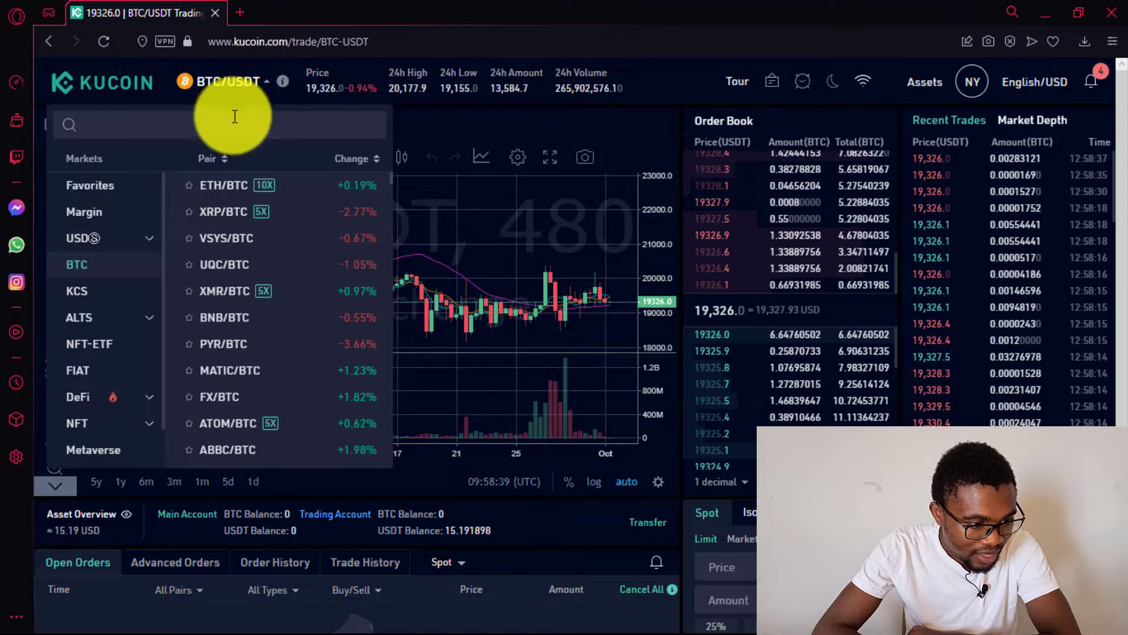
{"action": "left_click", "coordinate": [219, 123]}
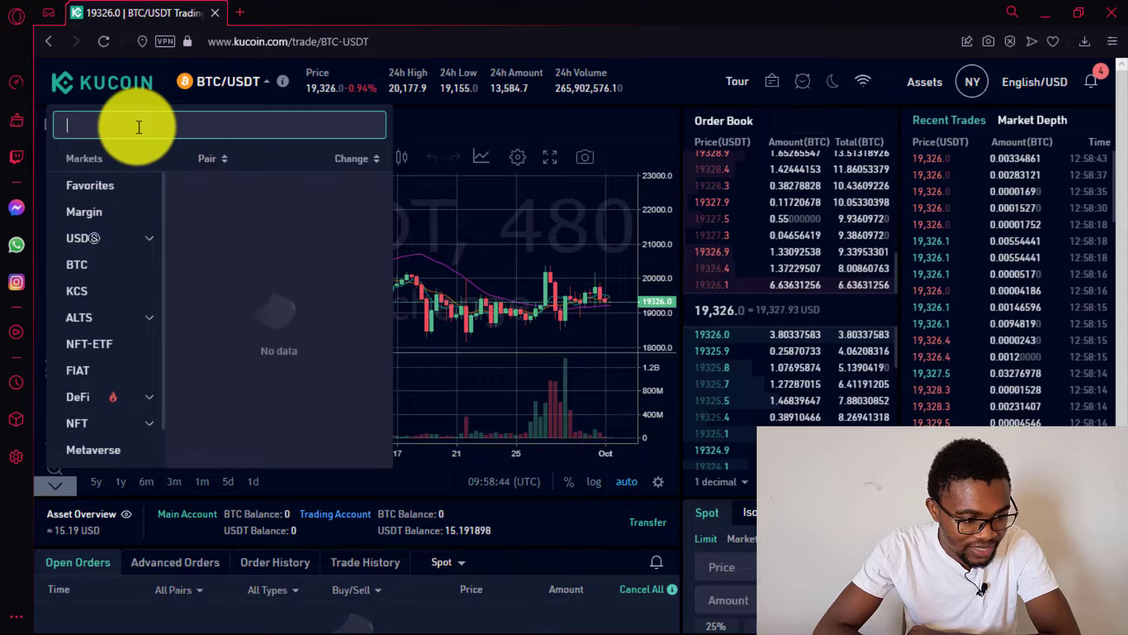
{"action": "type", "text": "US"}
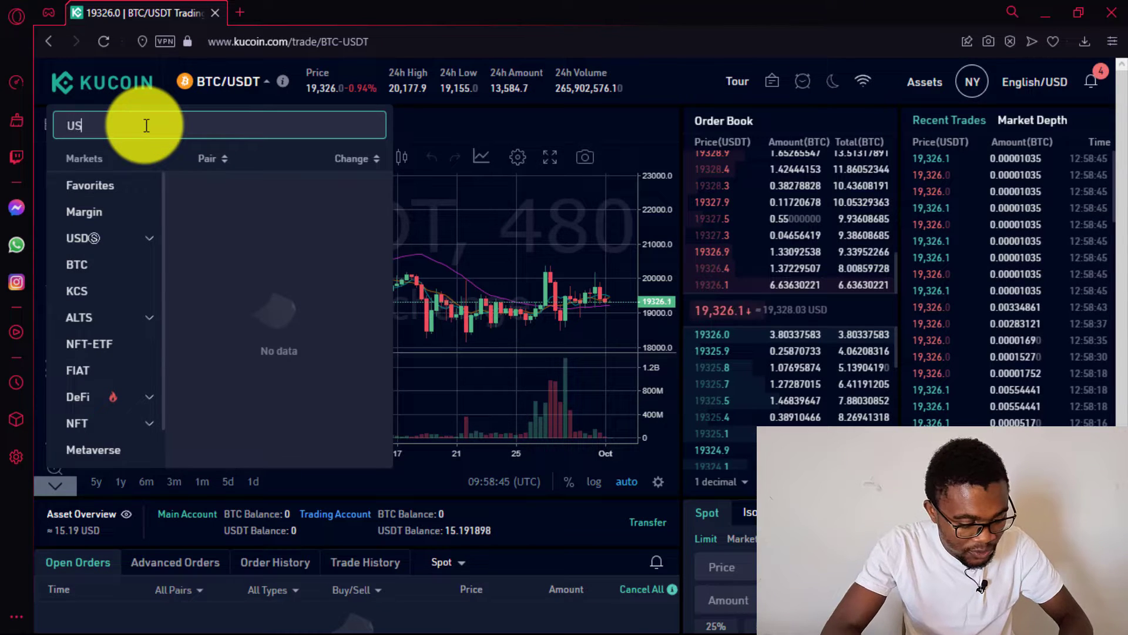
{"action": "type", "text": "DT"}
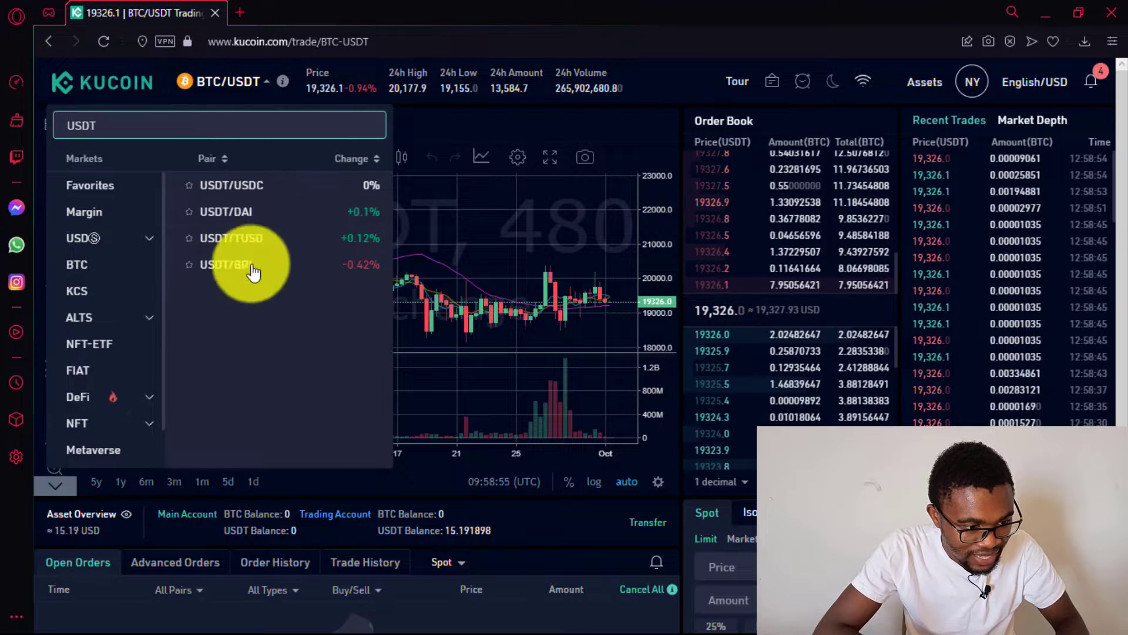
{"action": "left_click", "coordinate": [472, 111]}
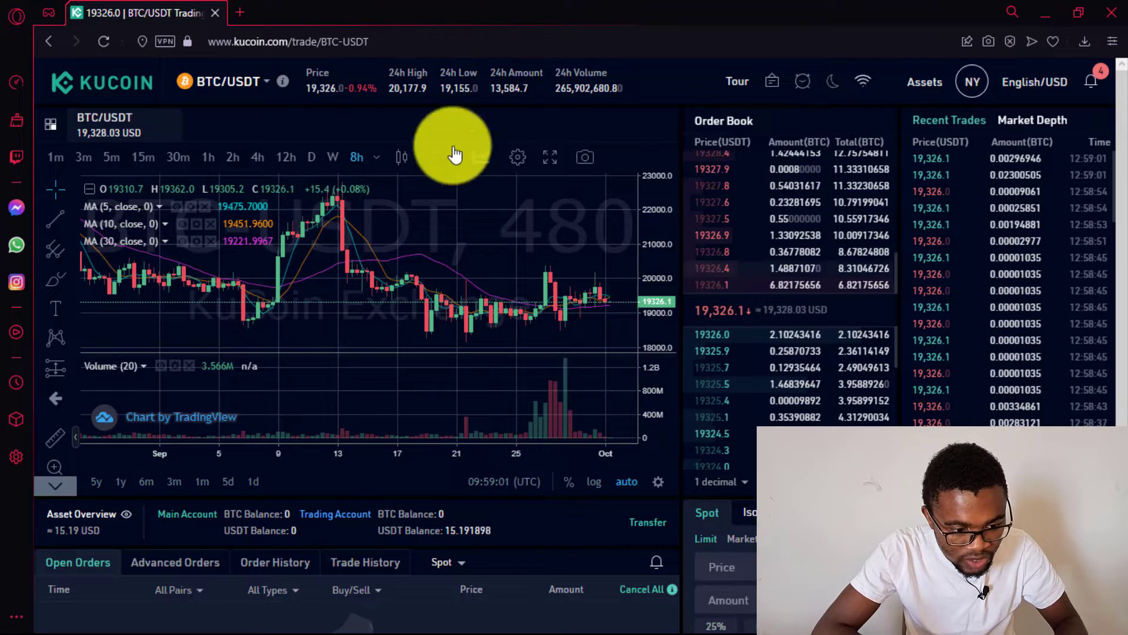
{"action": "left_click", "coordinate": [833, 81]}
{"action": "mouse_move", "coordinate": [1119, 176]}
{"action": "left_mouse_down"}
{"action": "mouse_move", "coordinate": [1121, 317]}
{"action": "mouse_move", "coordinate": [1122, 177]}
{"action": "left_mouse_up"}
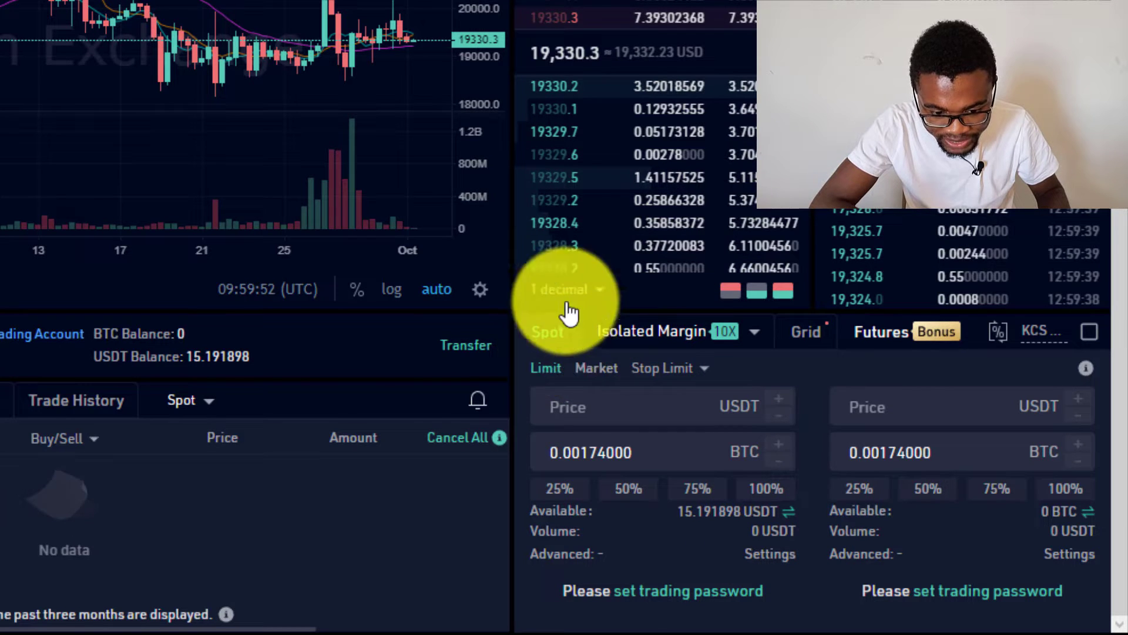
{"action": "left_click", "coordinate": [758, 340]}
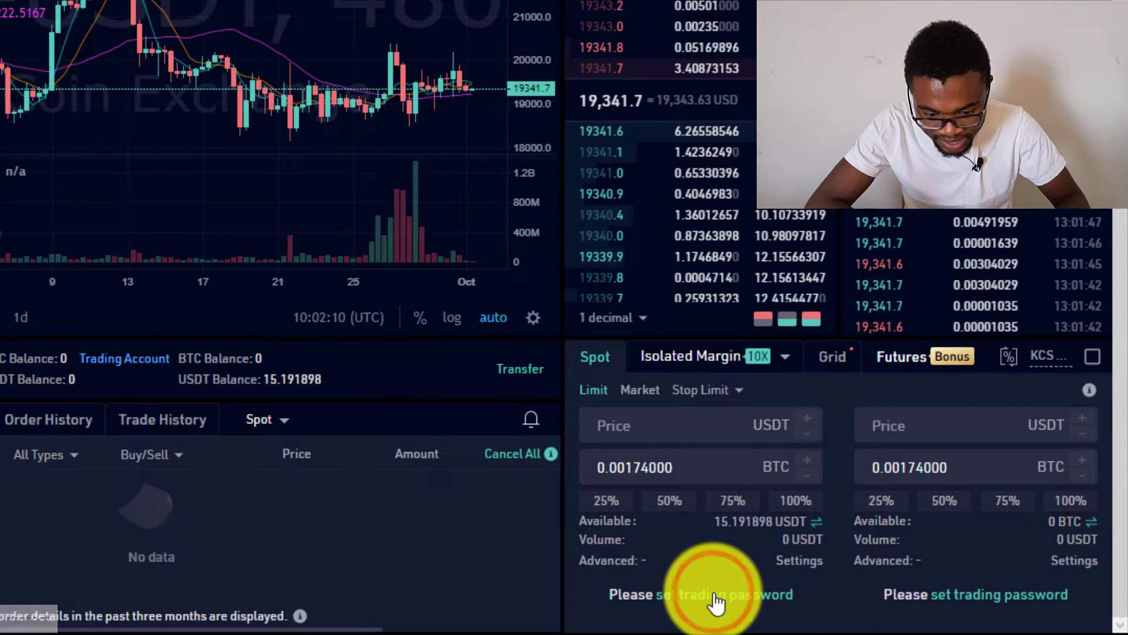
- Verify with the SMS code, then set and confirm a six-digit trading password
{"action": "left_click", "coordinate": [715, 602]}
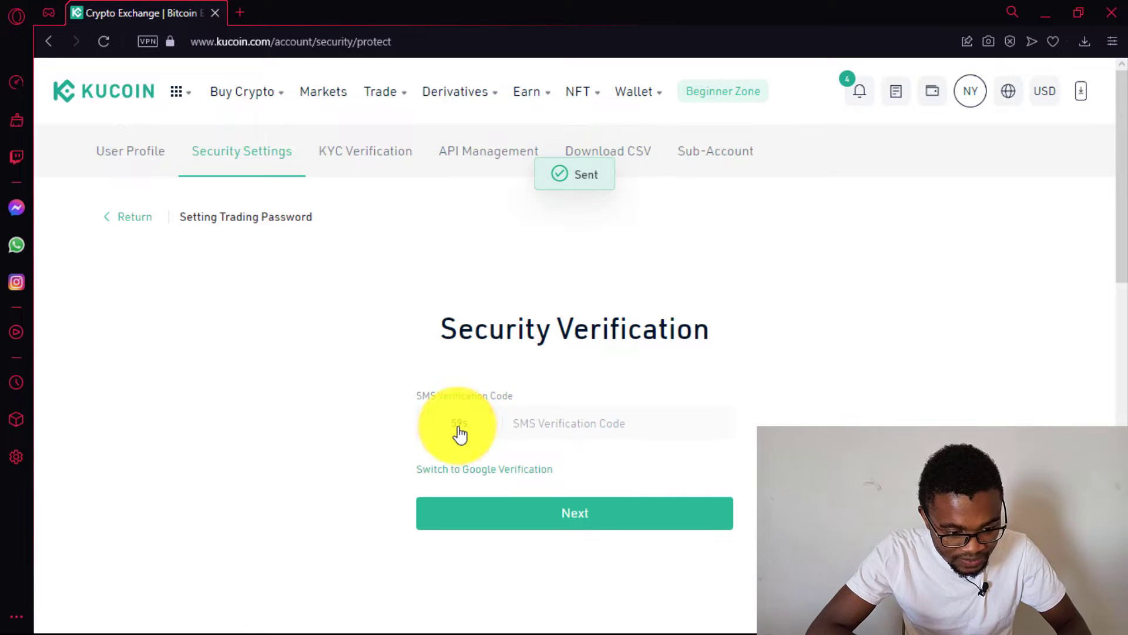
{"action": "left_click", "coordinate": [529, 421]}
{"action": "type", "text": "08"}
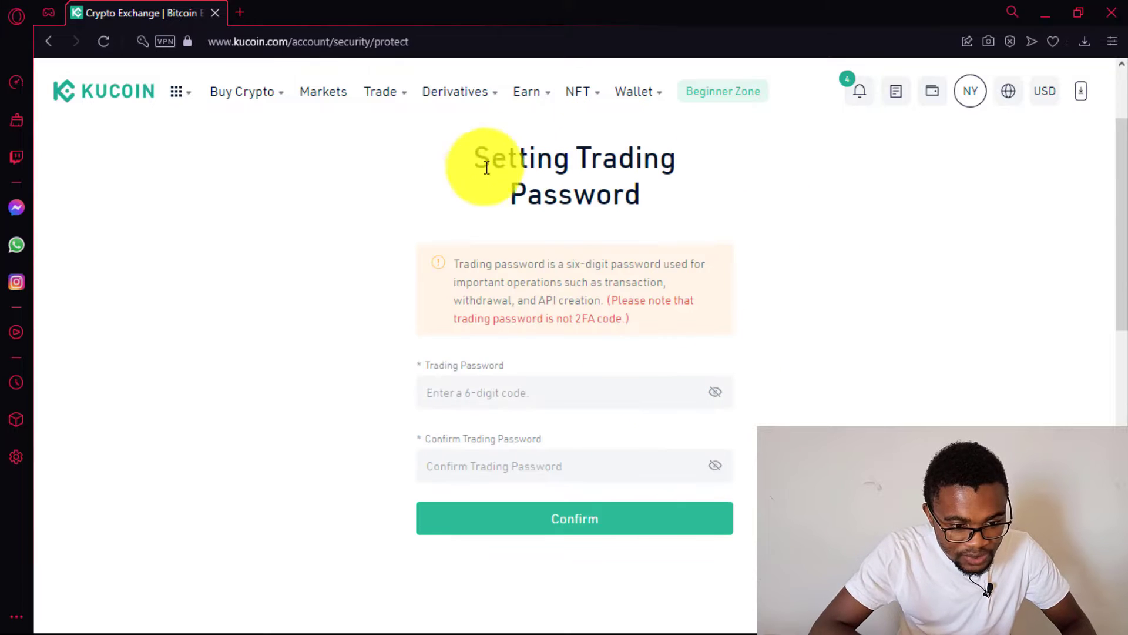
{"action": "left_click", "coordinate": [465, 399]}
{"action": "type", "text": "1"}
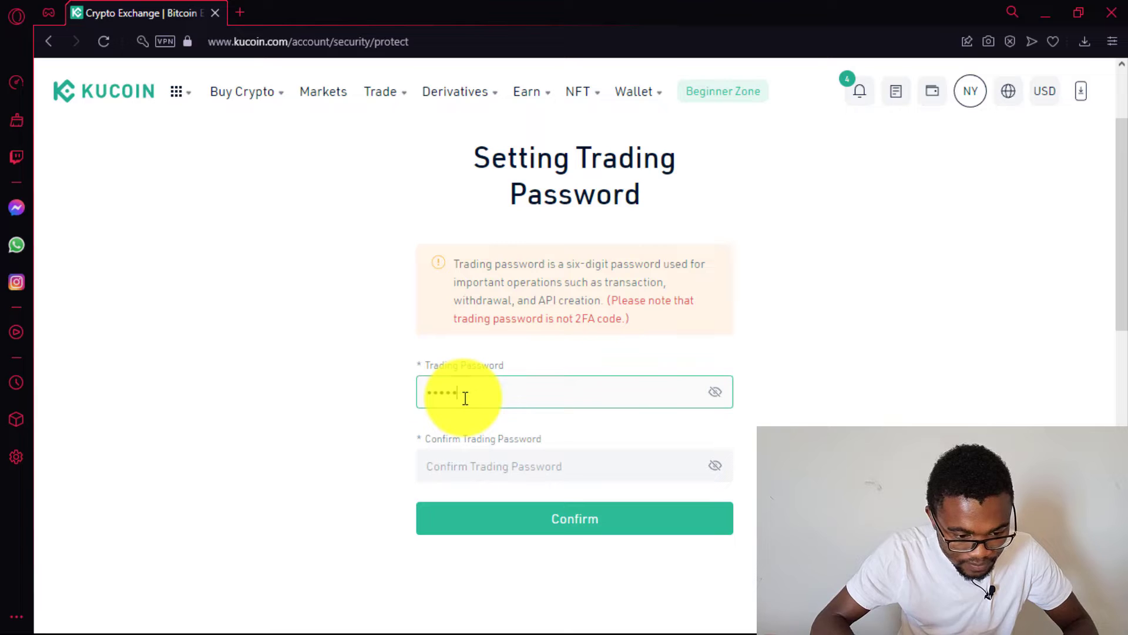
{"action": "left_click", "coordinate": [484, 474]}
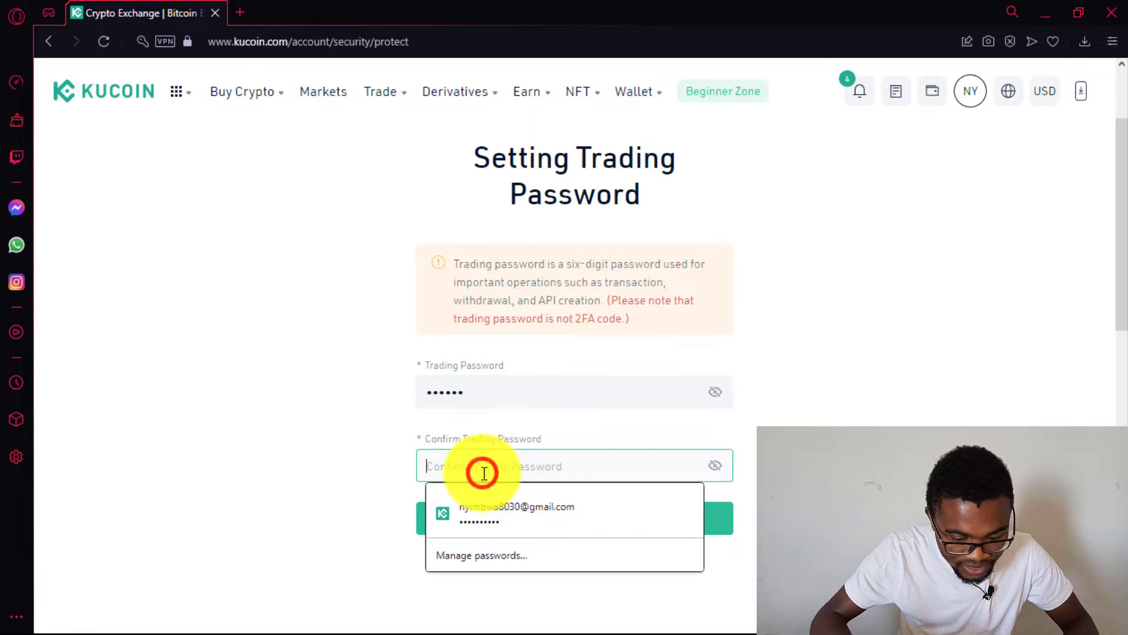
{"action": "type", "text": "1"}
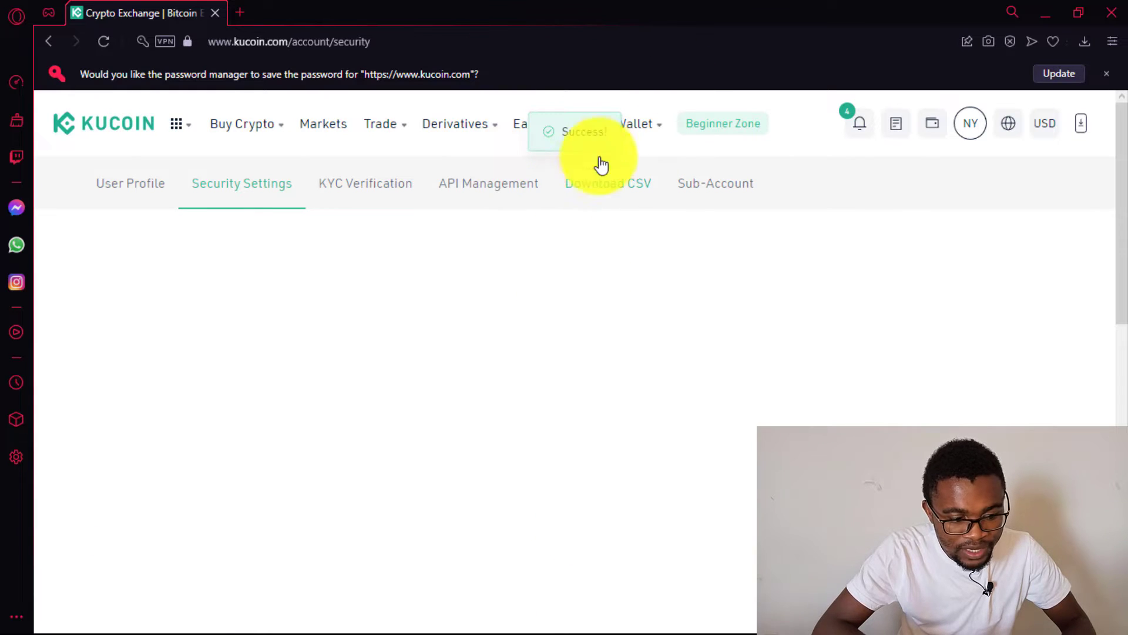
- Return to BTC/USDT spot trading and enter the six-digit trading password to unlock ordering
{"action": "mouse_move", "coordinate": [637, 165]}
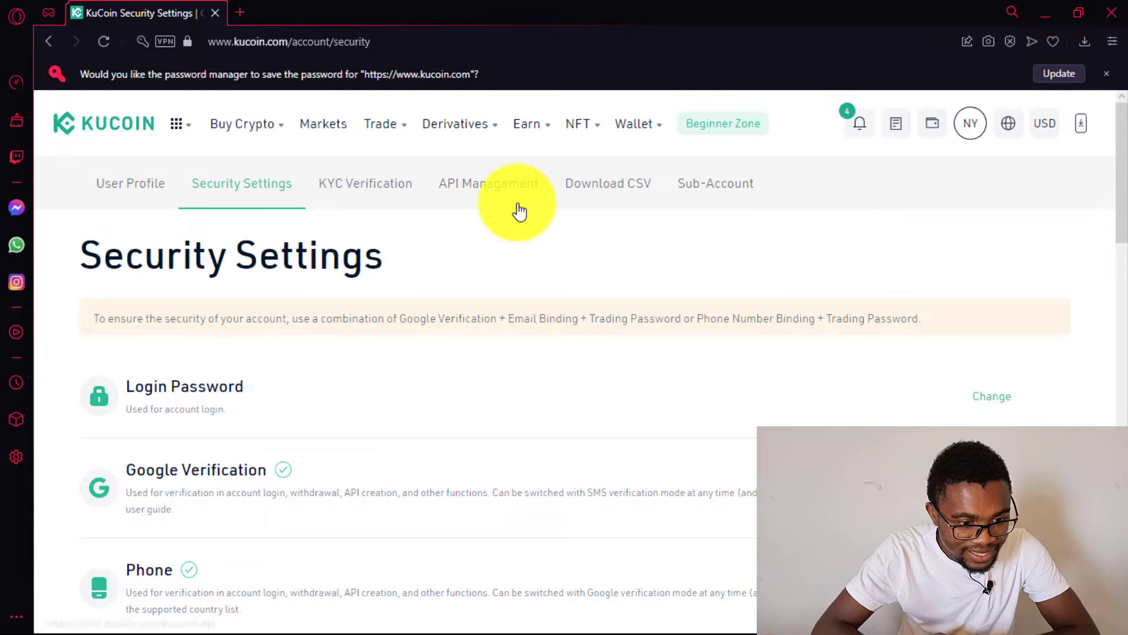
{"action": "mouse_move", "coordinate": [394, 131]}
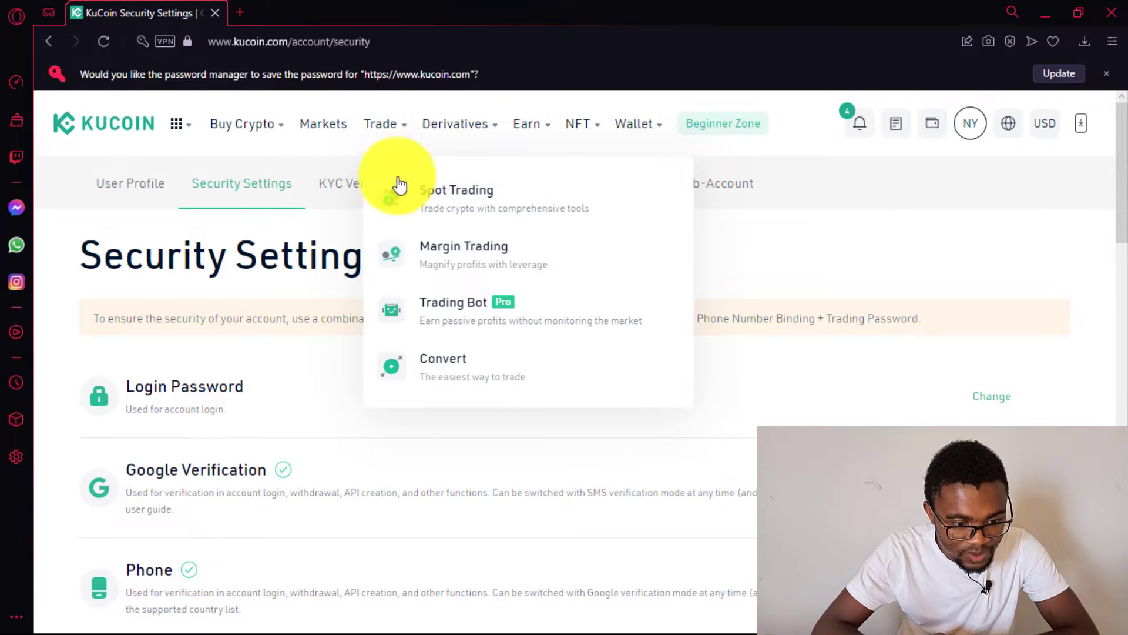
{"action": "left_click", "coordinate": [456, 206]}
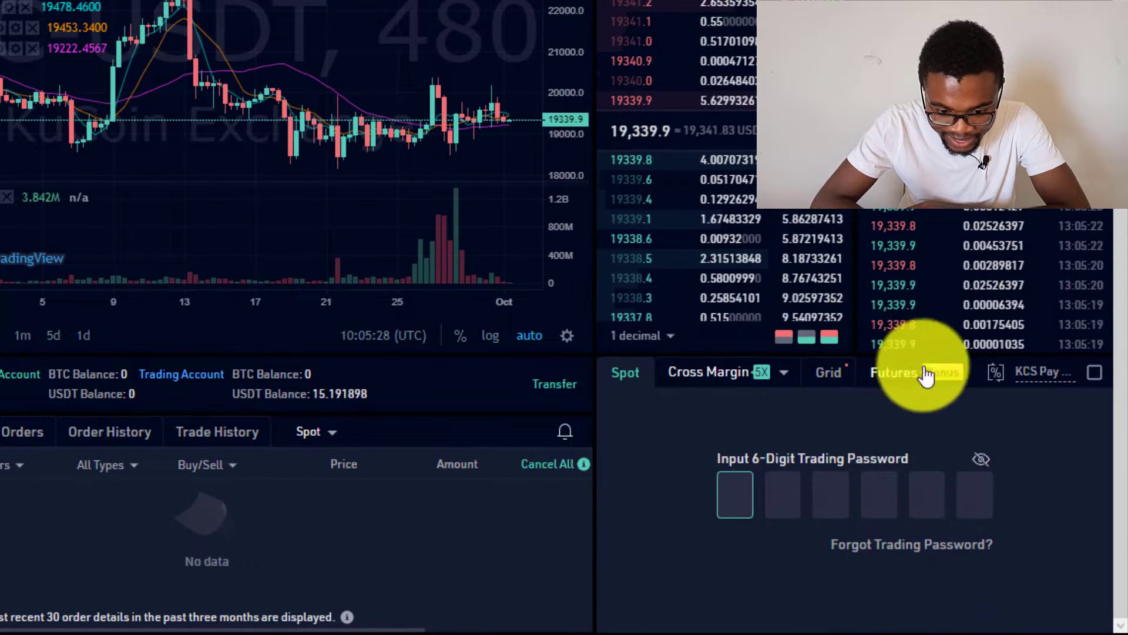
{"action": "left_click", "coordinate": [728, 495]}
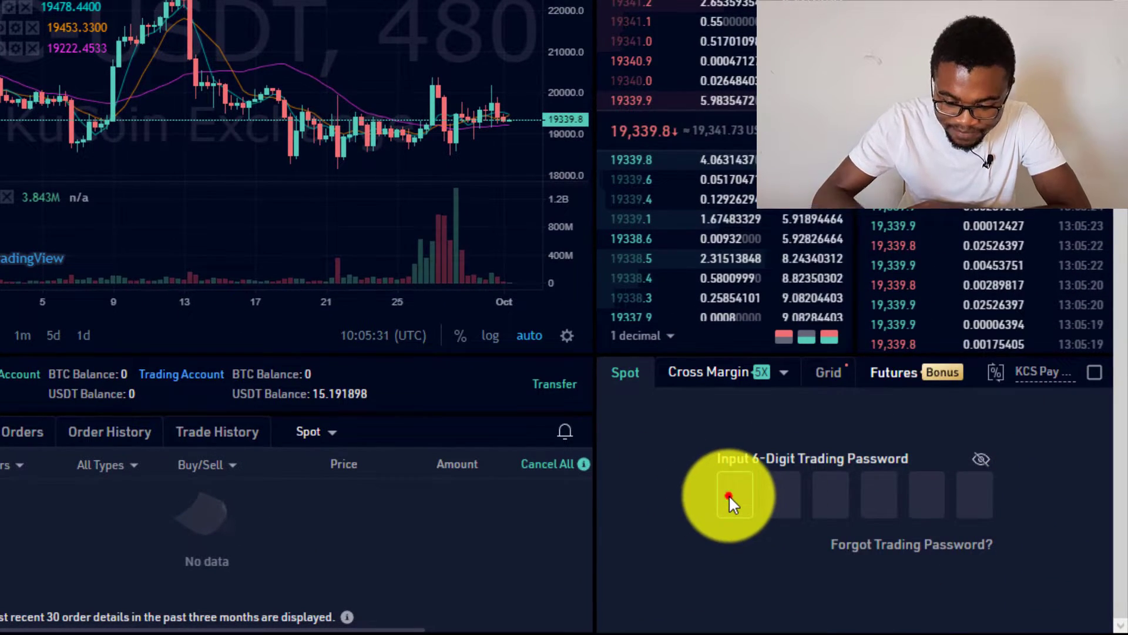
{"action": "type", "text": "1"}
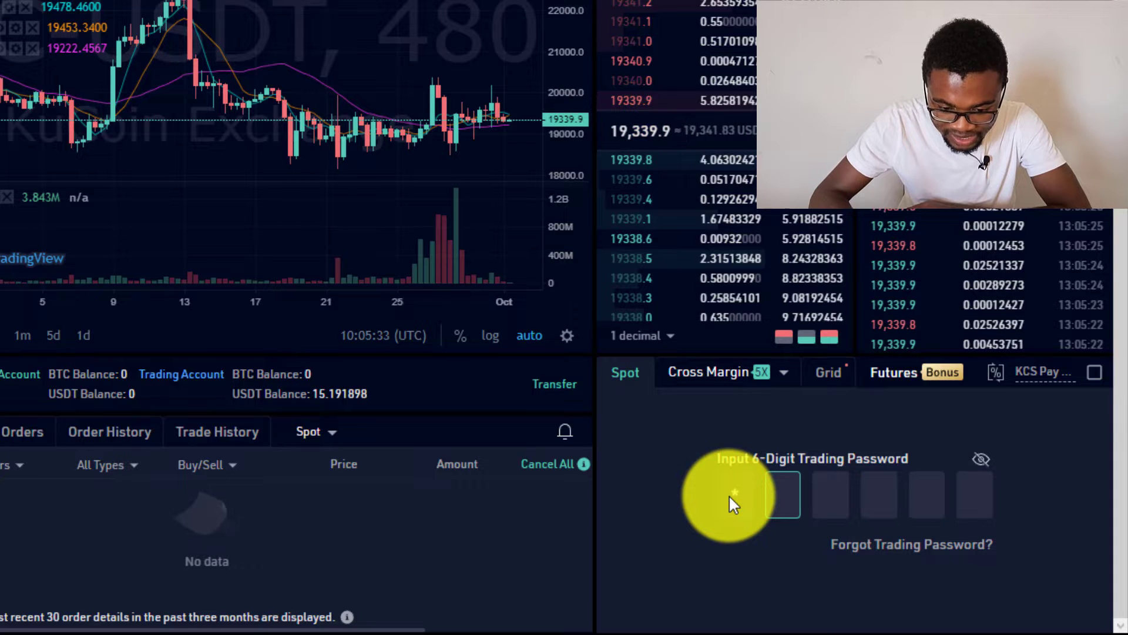
{"action": "type", "text": "23"}
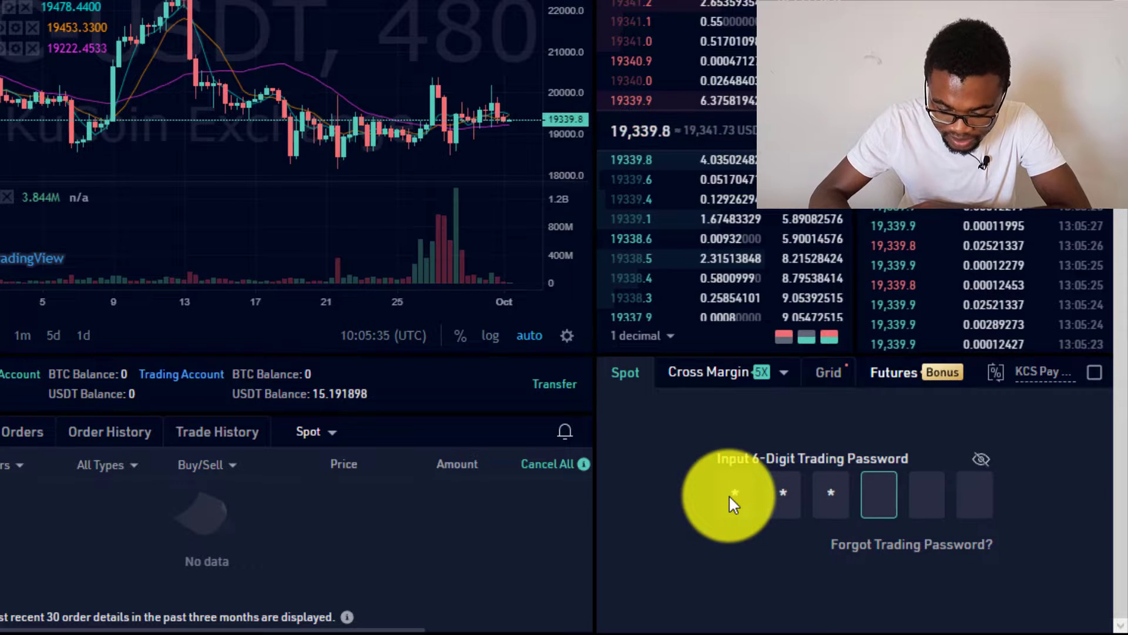
{"action": "type", "text": "456"}
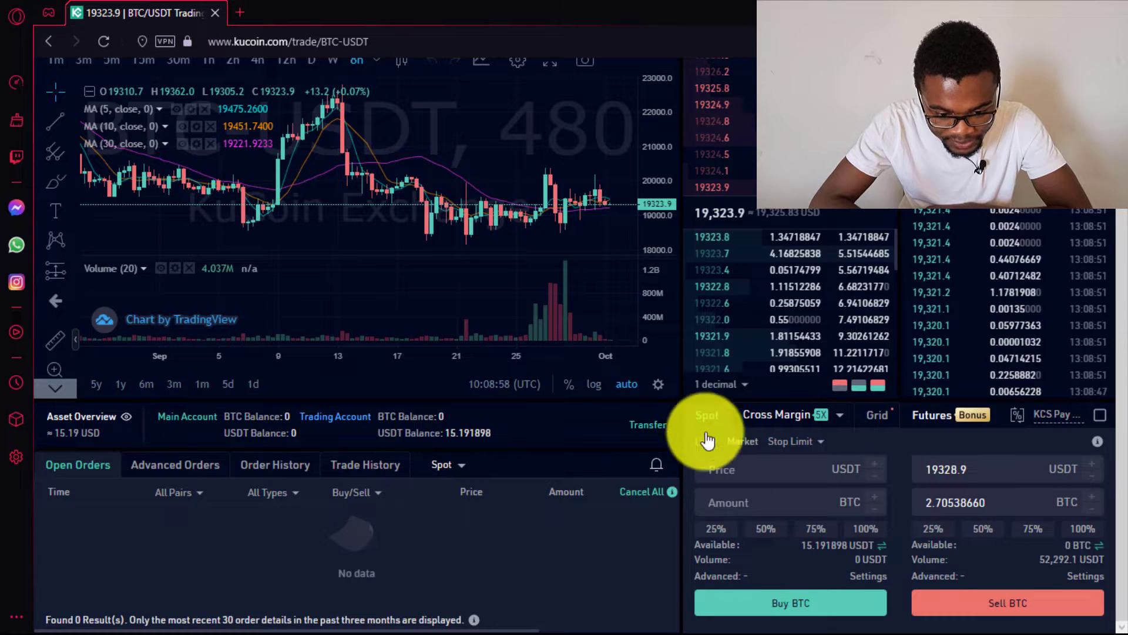
{"action": "left_click_drag", "start_coordinate": [1123, 360], "coordinate": [1123, 227]}
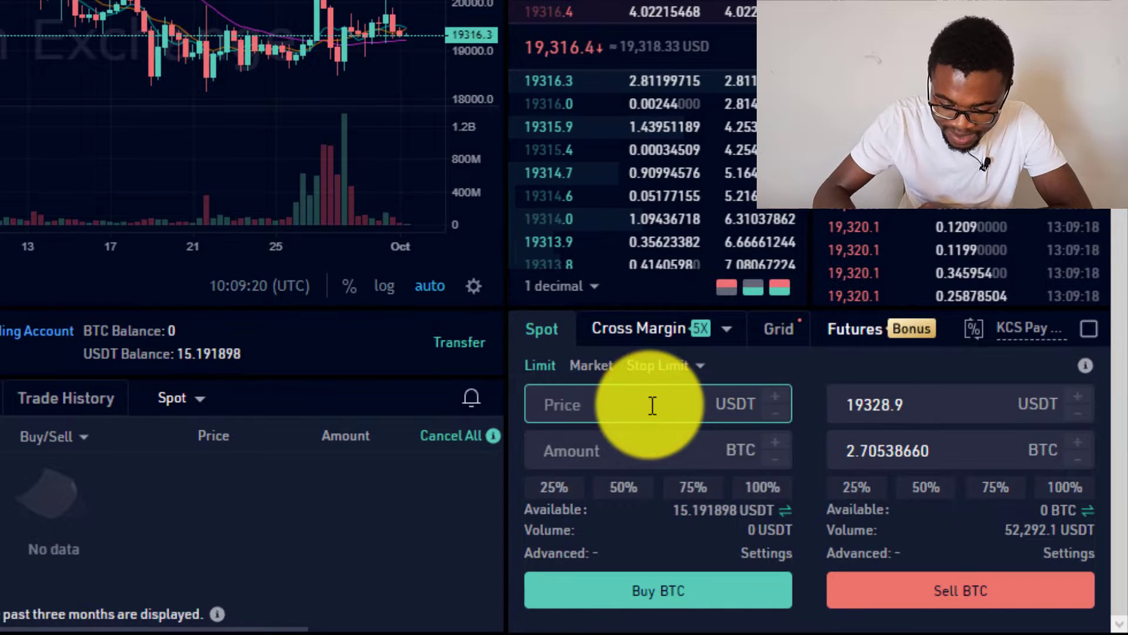
- Fill a limit buy at 19310 USDT for 0.00078595 BTC using 100% of the USDT balance
{"action": "type", "text": "19"}
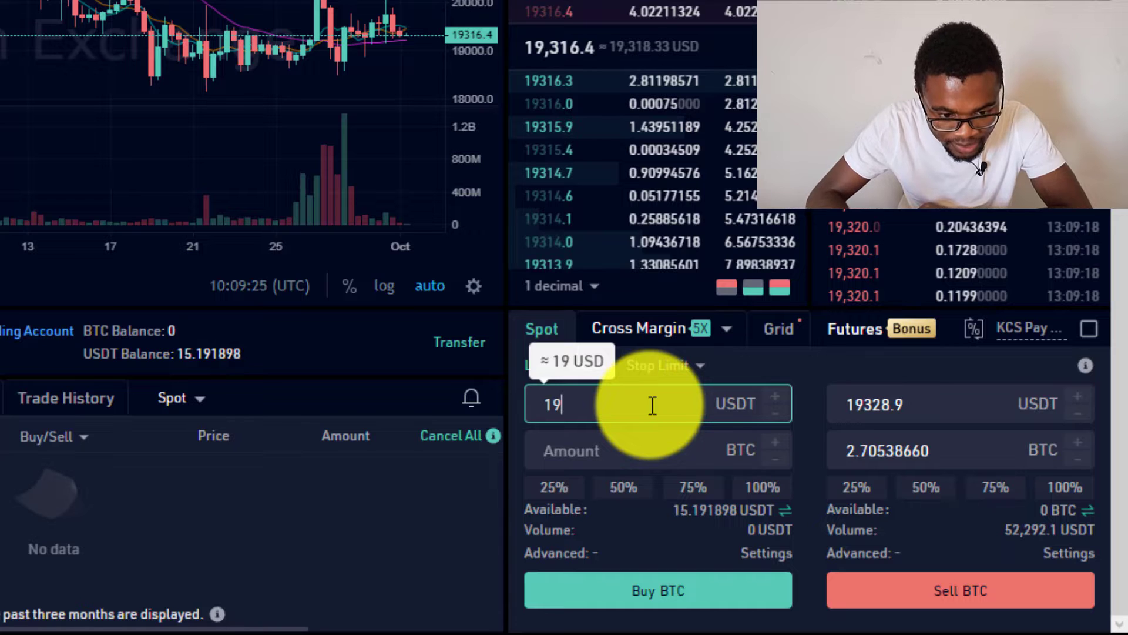
{"action": "type", "text": "3"}
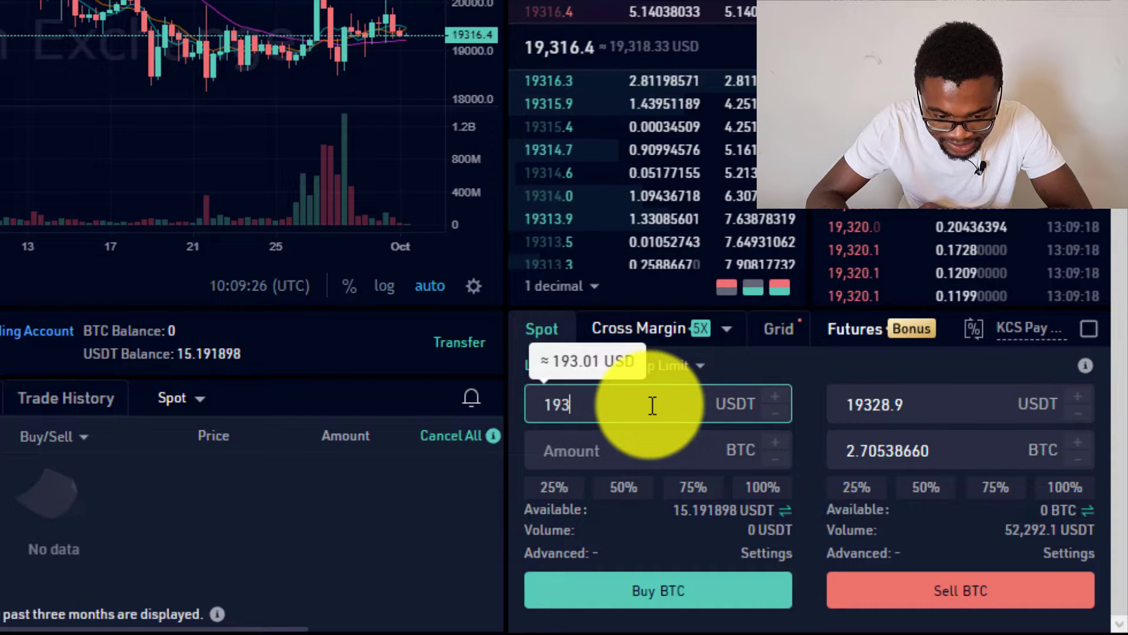
{"action": "type", "text": "10"}
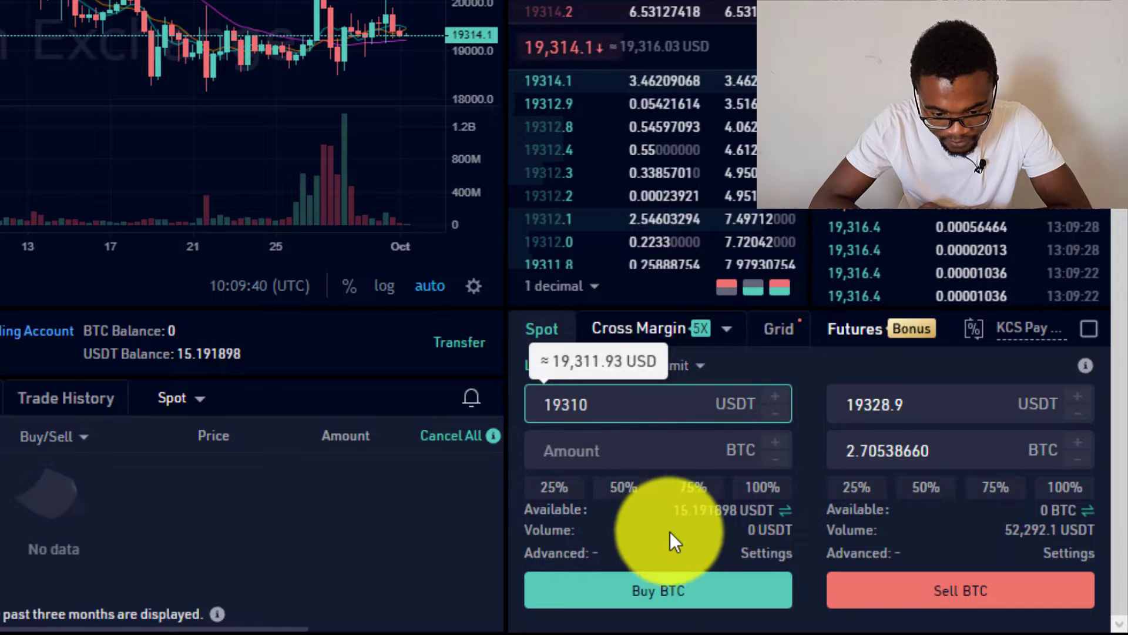
{"action": "left_click_drag", "start_coordinate": [670, 510], "coordinate": [719, 509]}
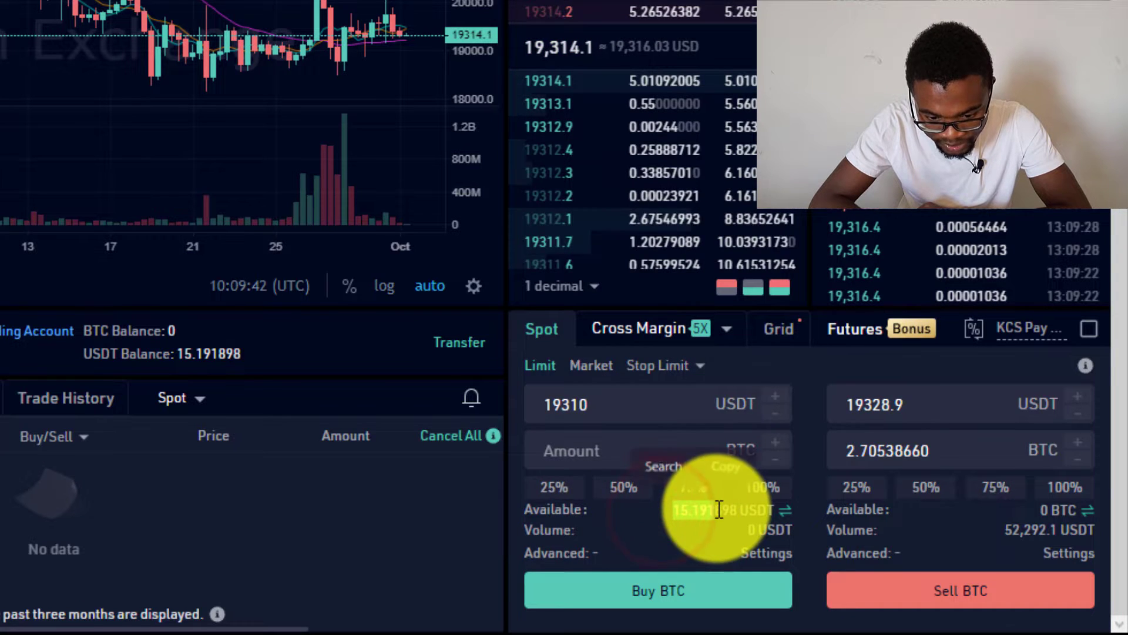
{"action": "left_click", "coordinate": [768, 489]}
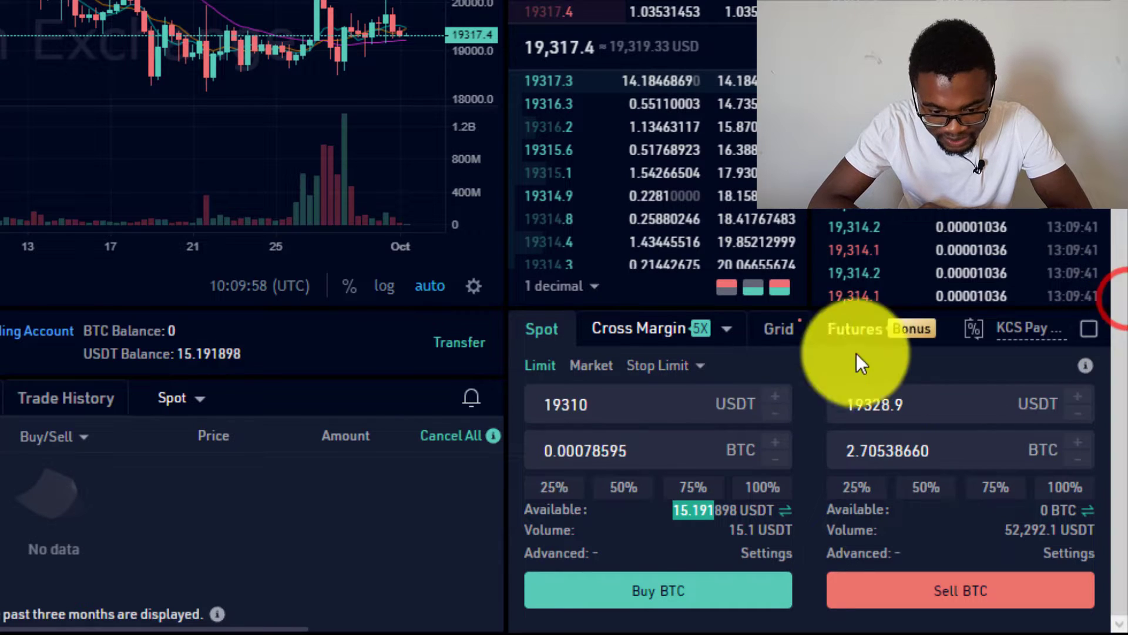
- Place the 19310 USDT limit buy, then cancel it from Open Orders
{"action": "left_click", "coordinate": [660, 596]}
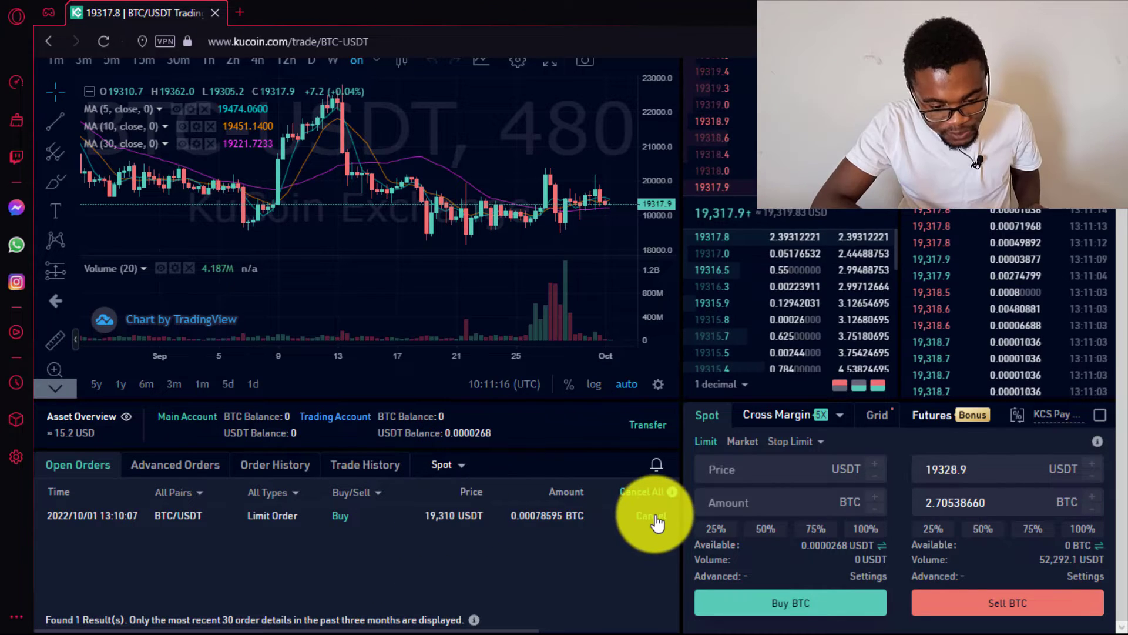
{"action": "left_click", "coordinate": [652, 517]}
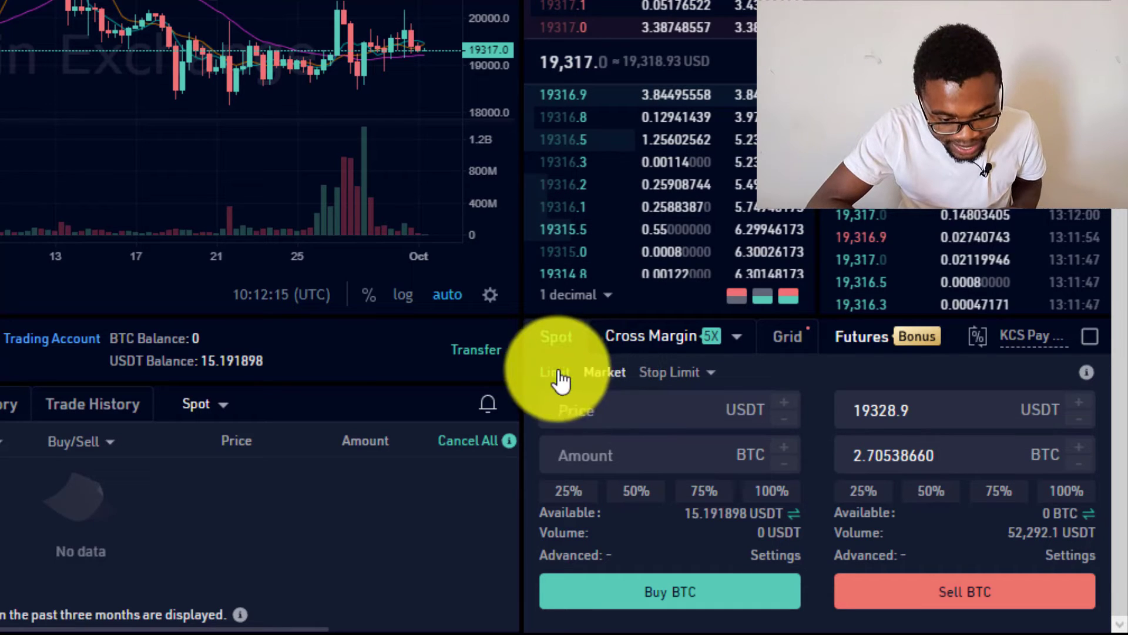
- Switch to a market buy and set the amount to spend to 15.176721 USDT
{"action": "left_click", "coordinate": [603, 372]}
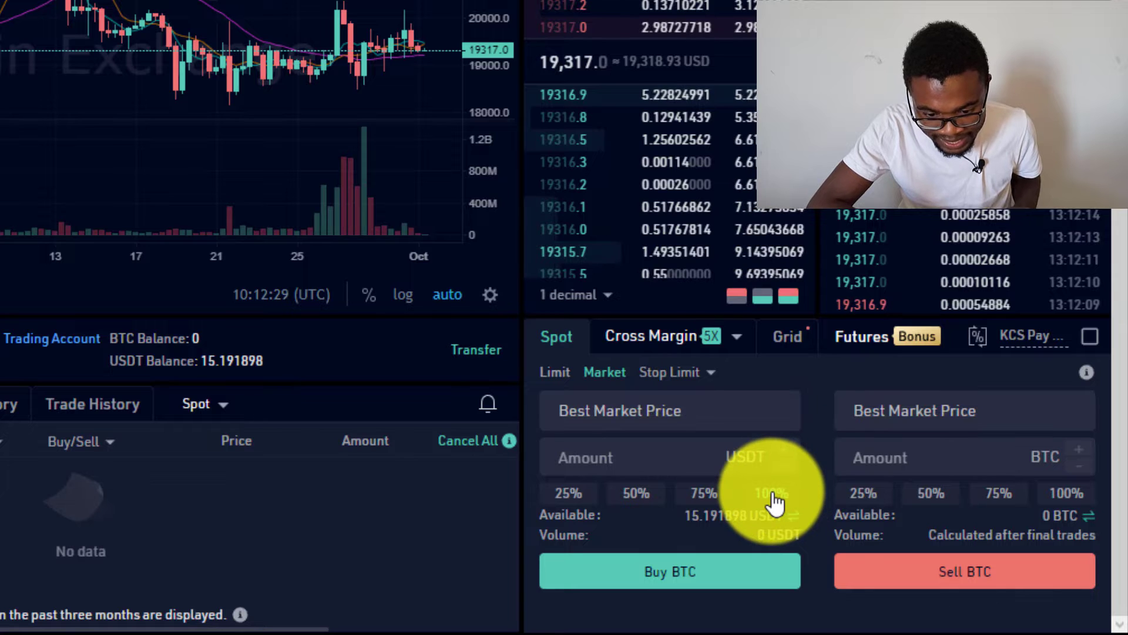
{"action": "double_click", "coordinate": [675, 461]}
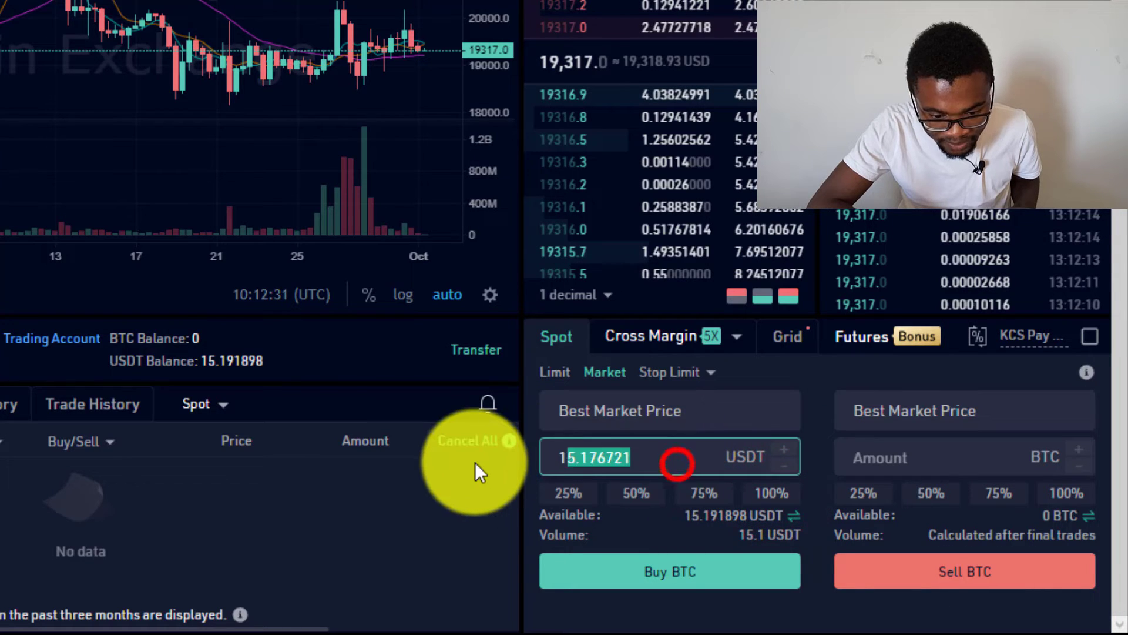
{"action": "type", "text": "15"}
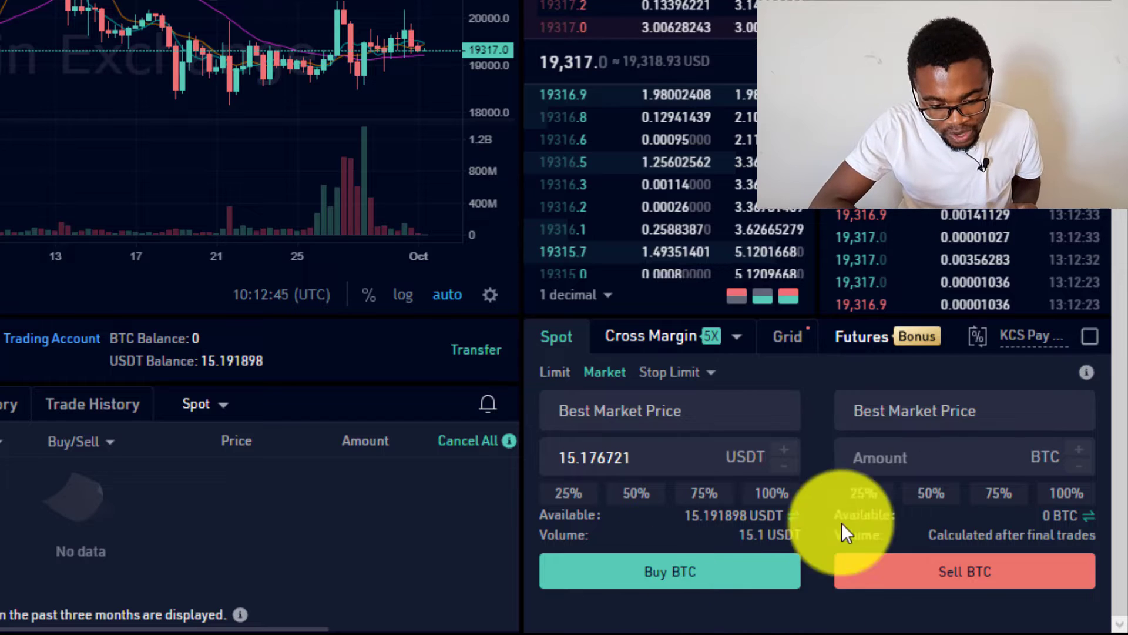
- Place the market BTC buy and show Order History listing both buy orders
{"action": "left_click", "coordinate": [658, 575]}
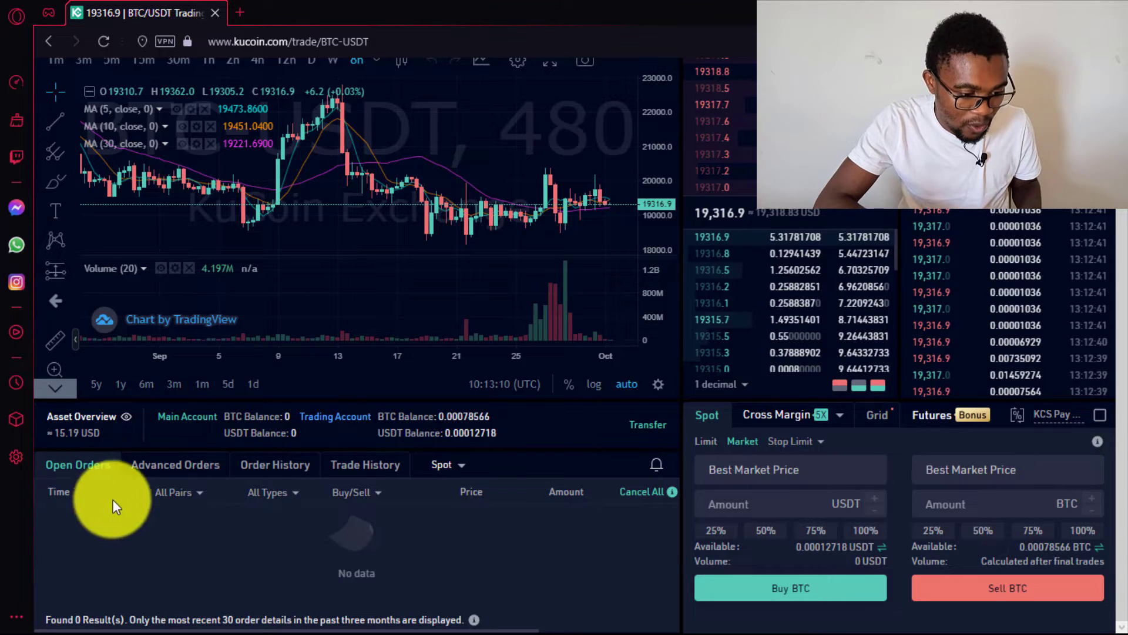
{"action": "left_click", "coordinate": [258, 465]}
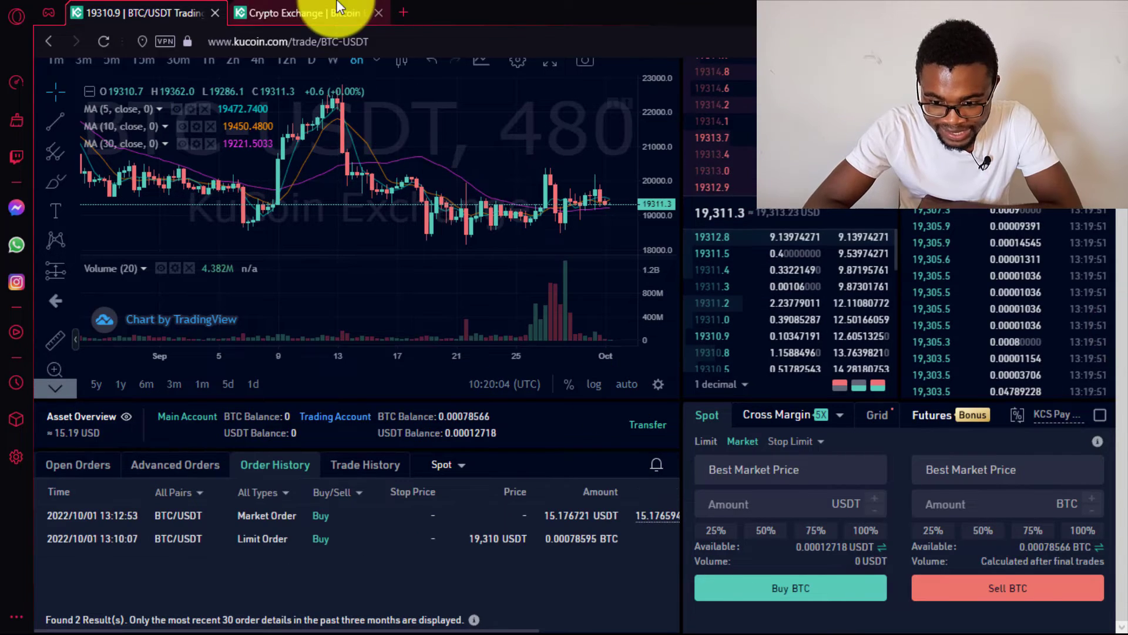
{"action": "left_click", "coordinate": [338, 8]}
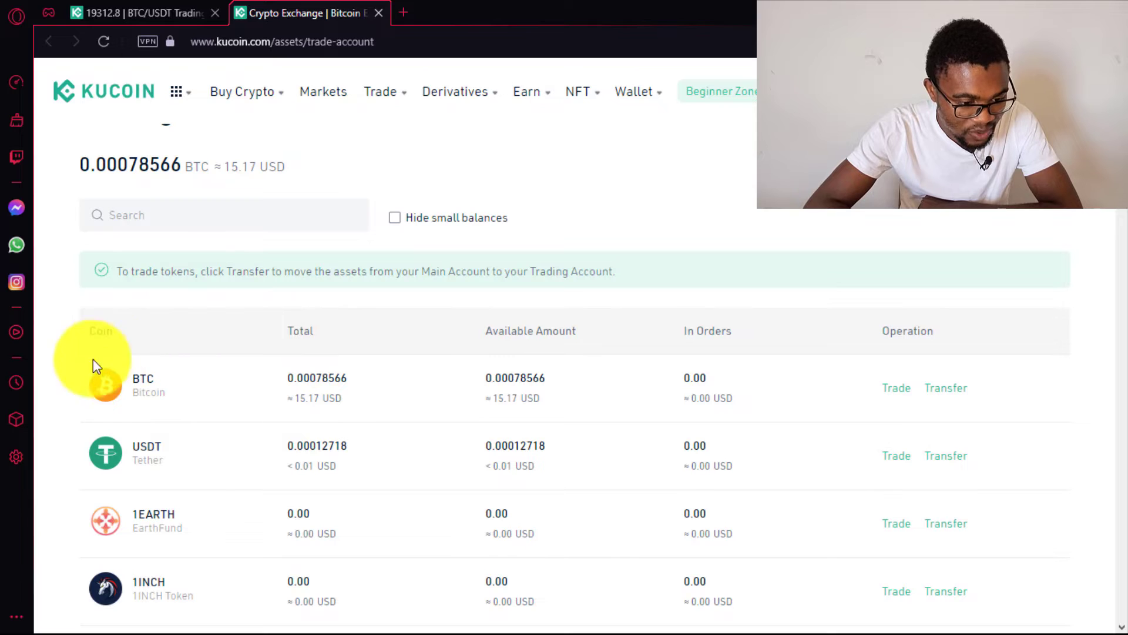
{"action": "left_click", "coordinate": [138, 13]}
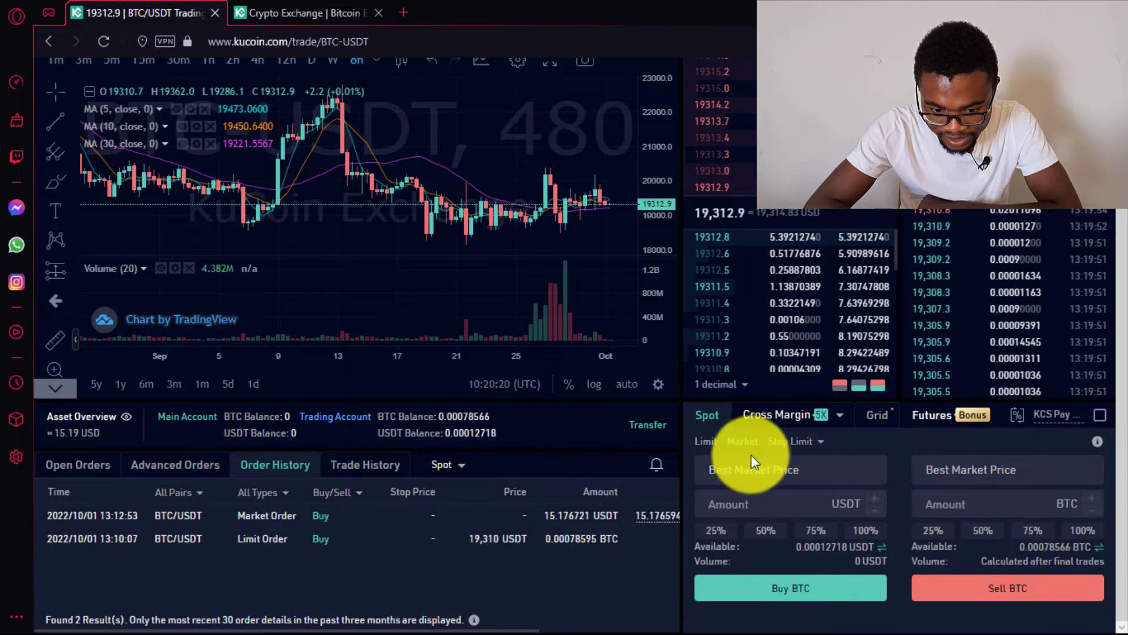
- Return to limit orders and select the current sell price for replacement
{"action": "left_click", "coordinate": [705, 445]}
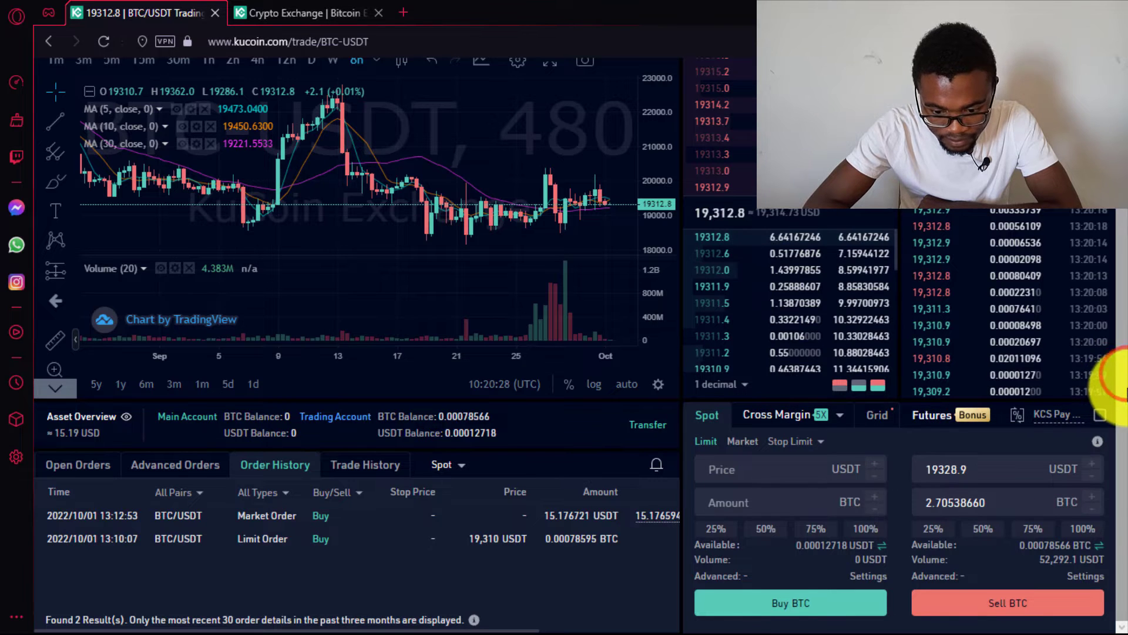
{"action": "left_click", "coordinate": [981, 472]}
{"action": "left_click_drag", "start_coordinate": [944, 473], "coordinate": [922, 474]}
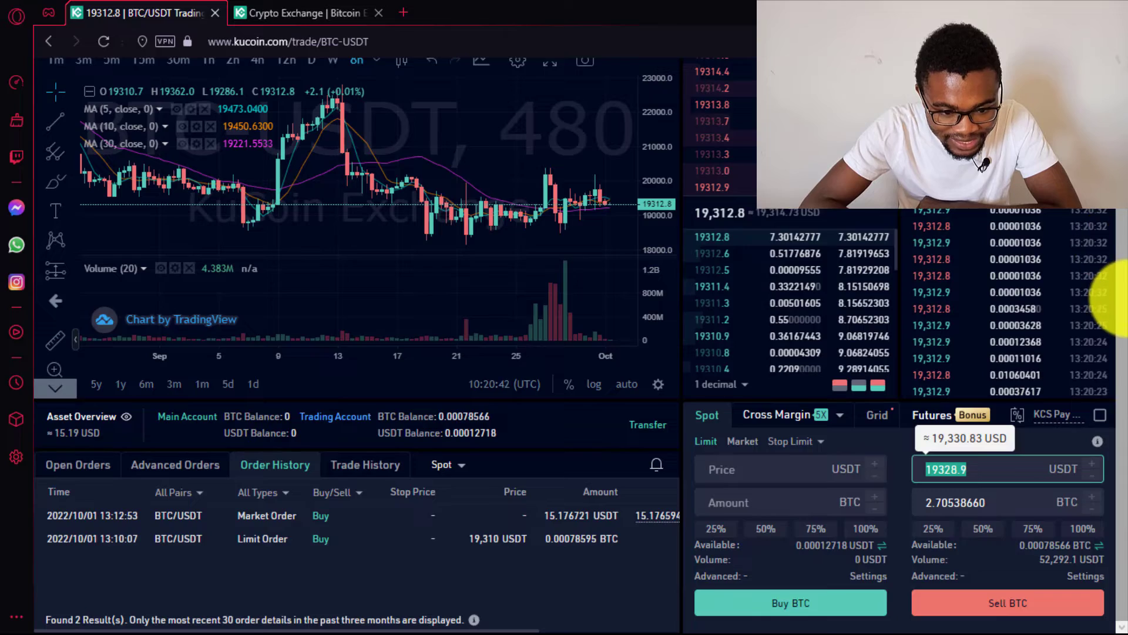
{"action": "scroll", "coordinate": [1120, 300], "scroll_direction": "up", "scroll_amount": 2}
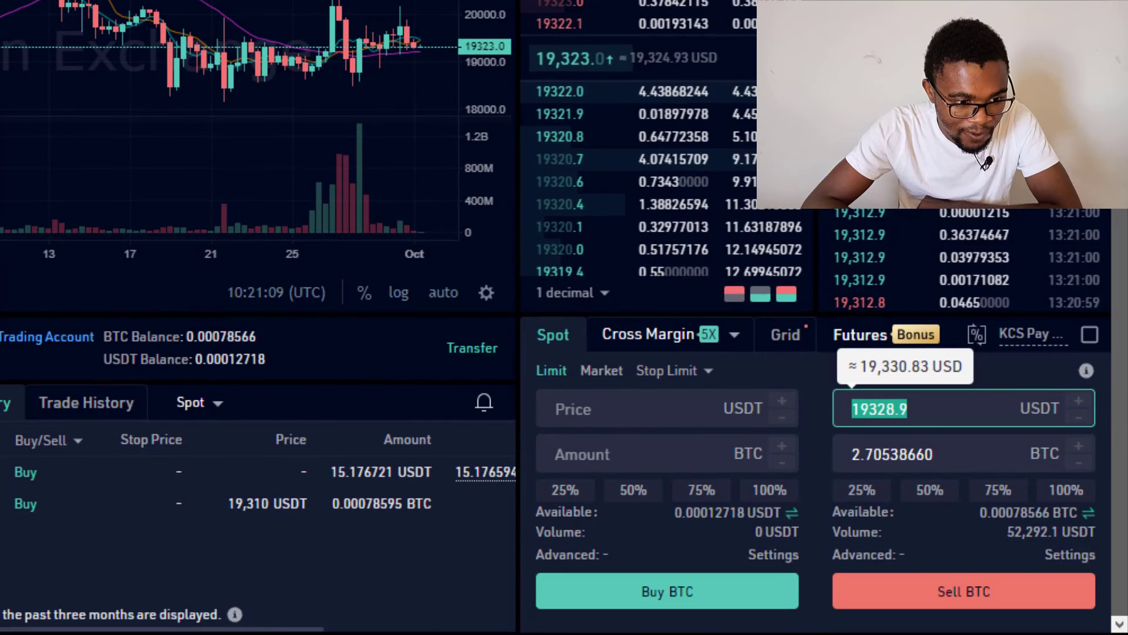
- Enter a limit sell of 0.00078566 BTC at 21000 USDT, totalling 16.4 USDT
{"action": "left_click", "coordinate": [859, 414]}
{"action": "type", "text": "1000"}
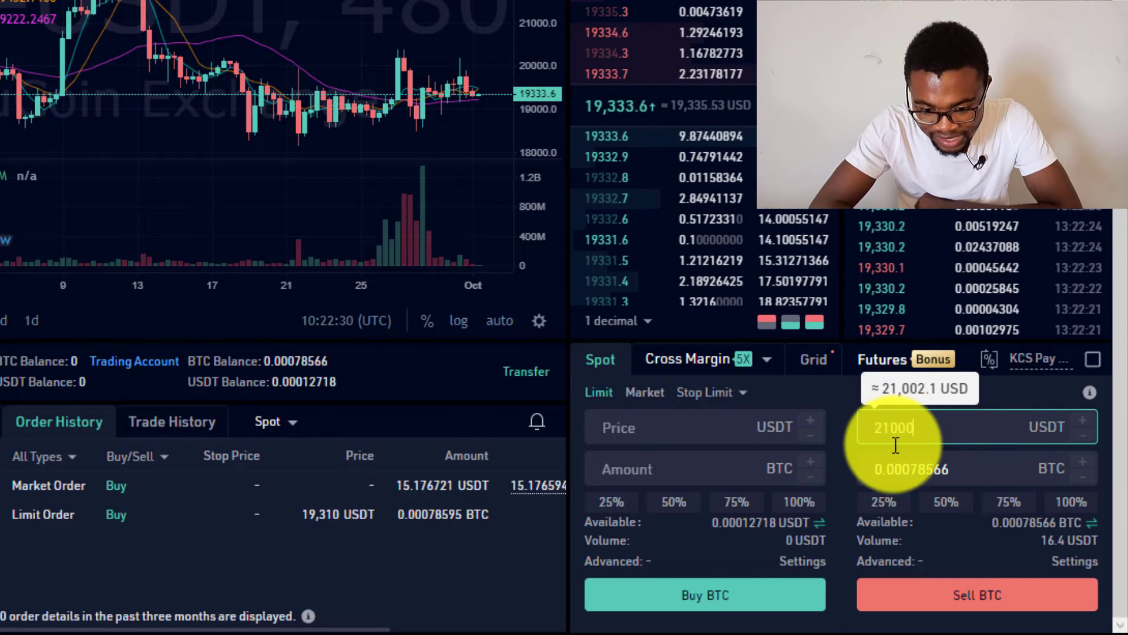
{"action": "triple_click", "coordinate": [884, 464]}
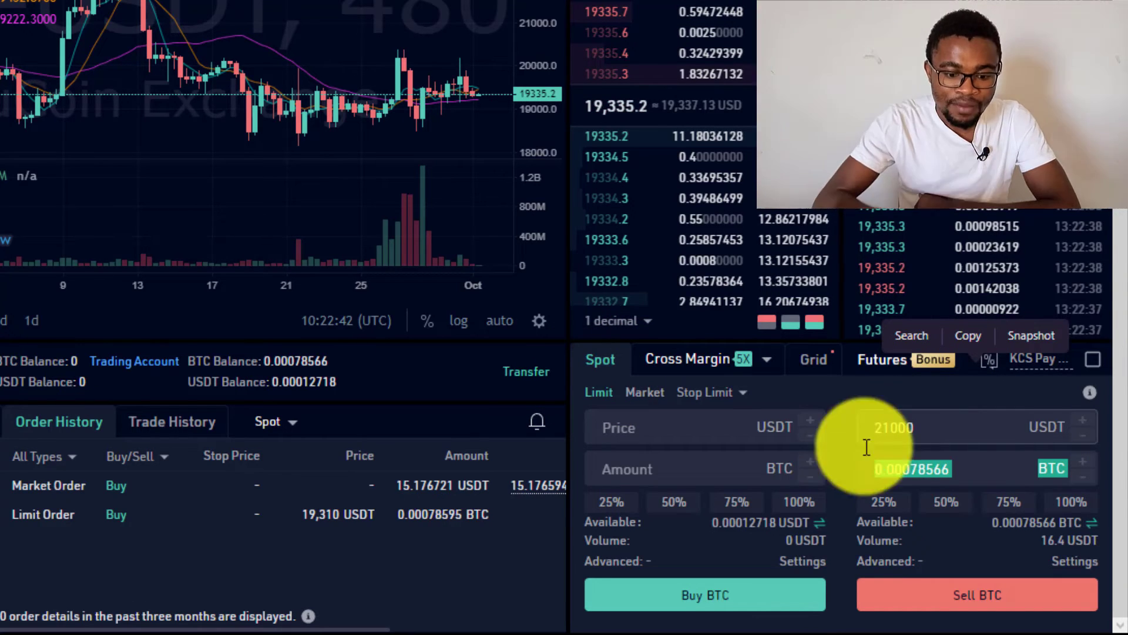
- Market-sell all 0.00078566 BTC, then view the trade-account assets page
{"action": "left_click", "coordinate": [645, 393]}
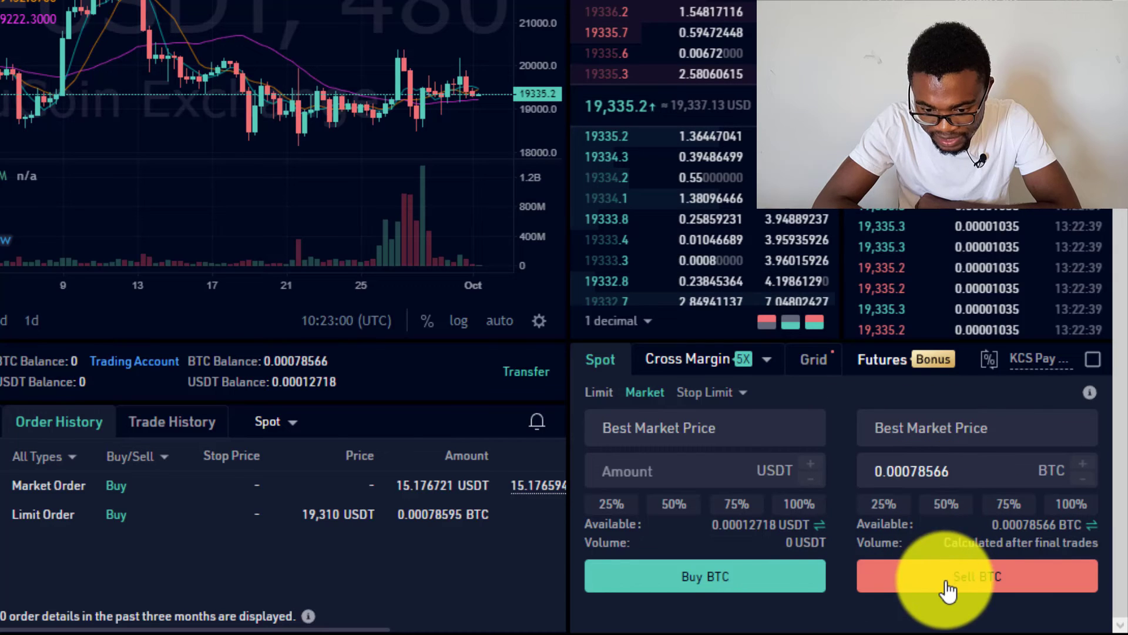
{"action": "left_click", "coordinate": [973, 579]}
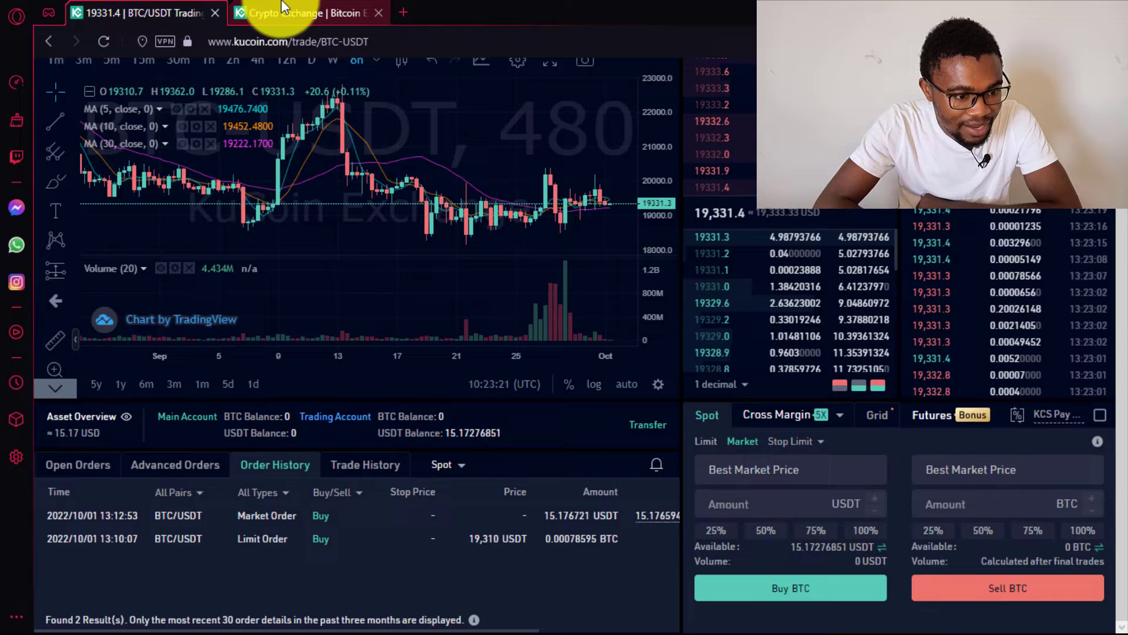
{"action": "left_click", "coordinate": [282, 9]}
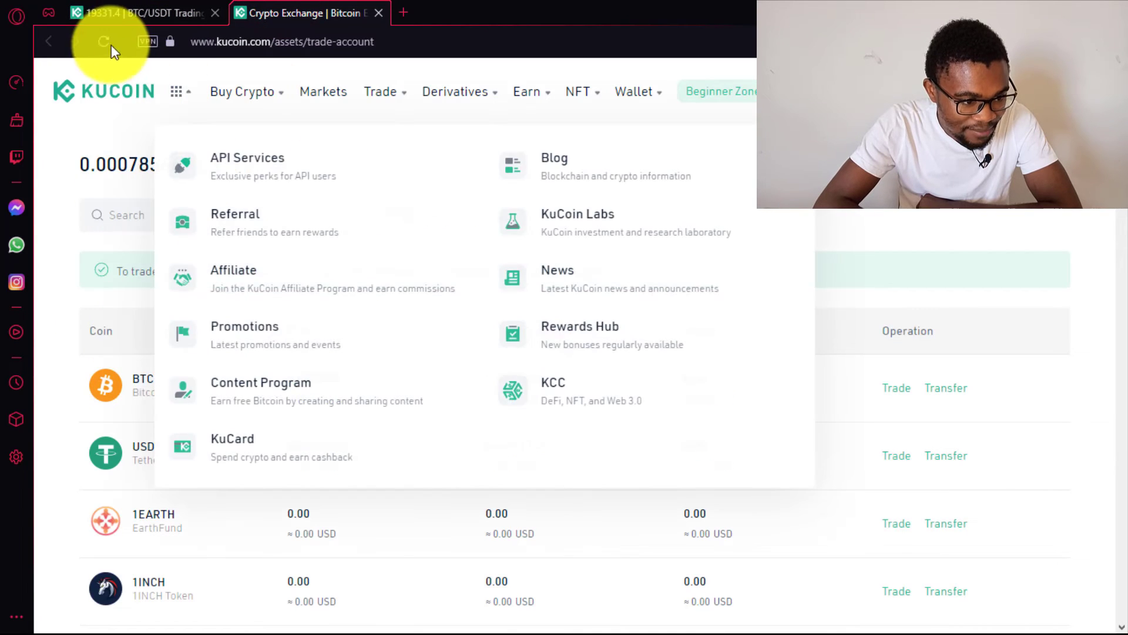
- Reload the trade-account assets page to confirm 15.17276851 USDT and zero BTC
{"action": "left_click", "coordinate": [104, 41]}
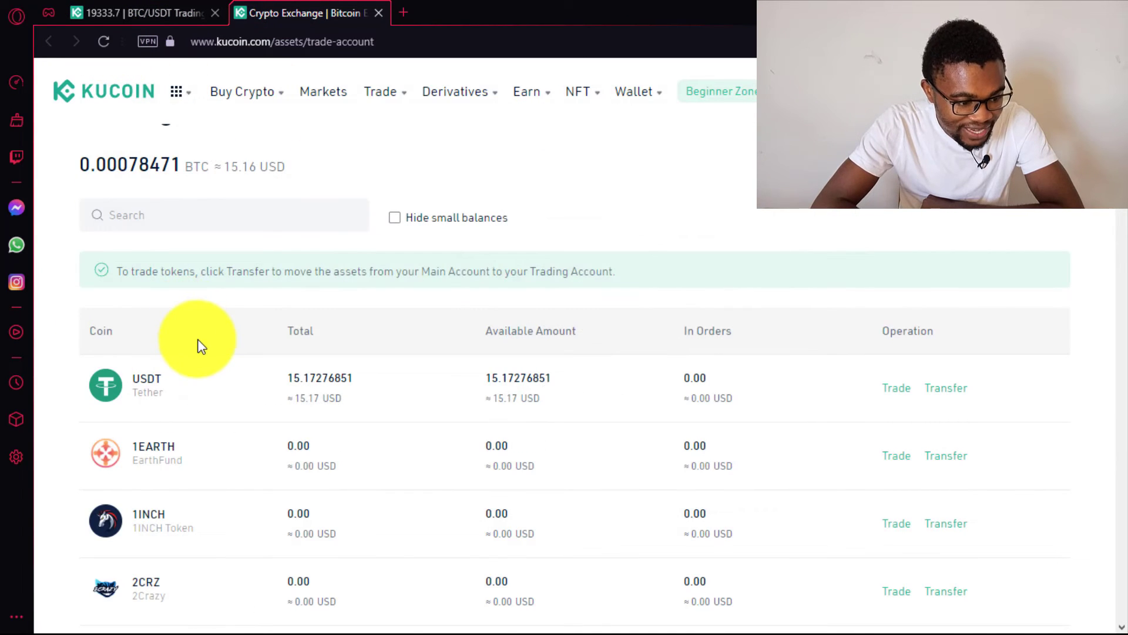